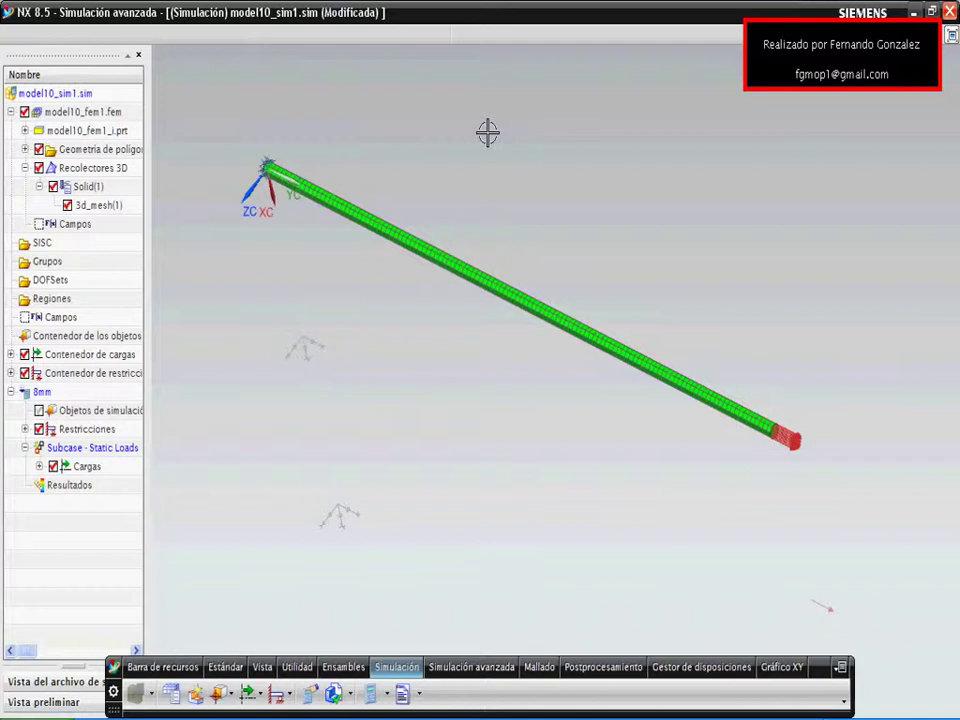
Switch from the simulation to the model10_fem1.fem finite element model of the bar
middle_drag(487, 133, 482, 161)
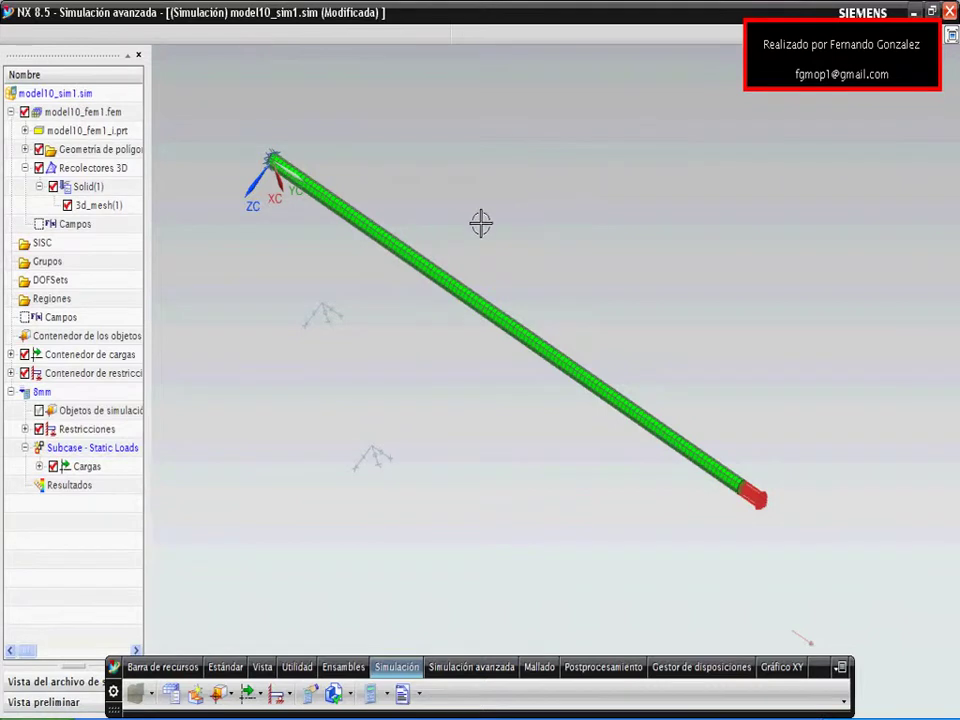
click(107, 207)
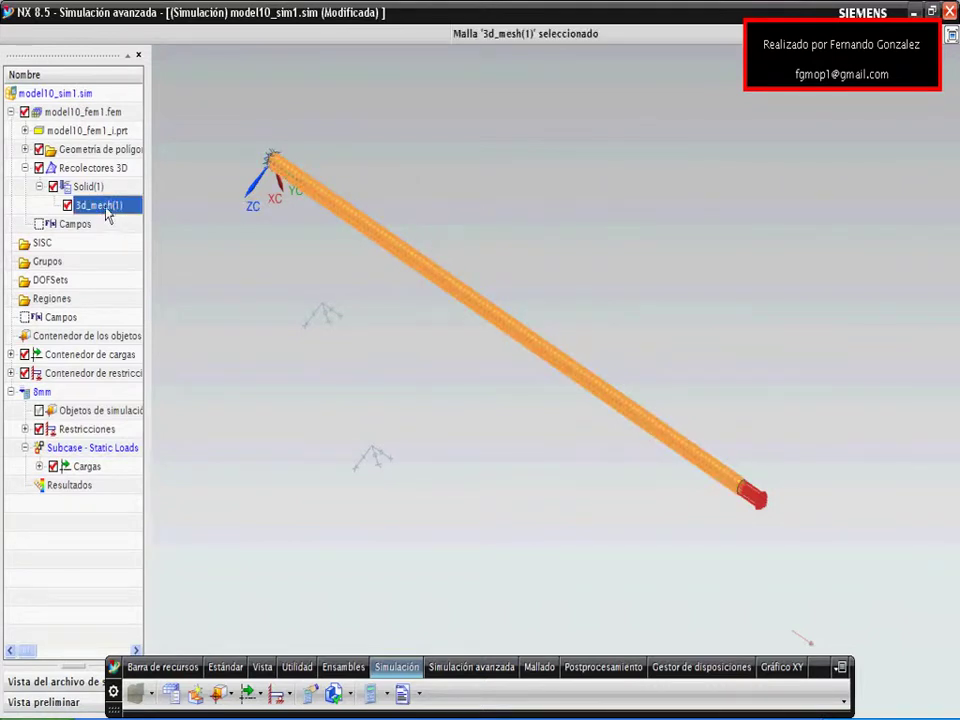
right_click(107, 207)
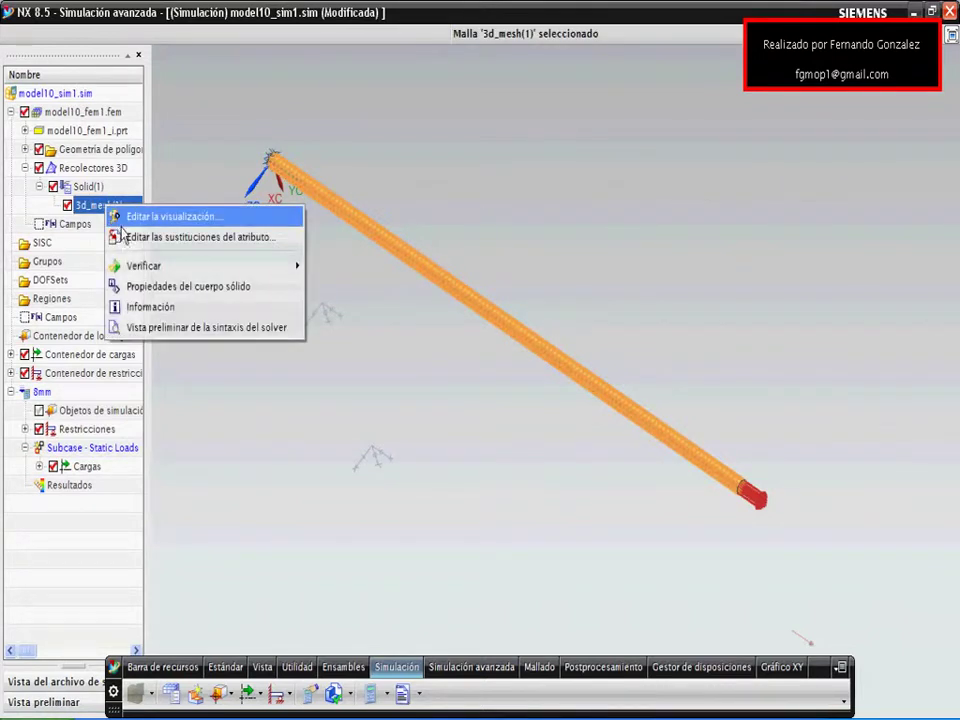
click(199, 160)
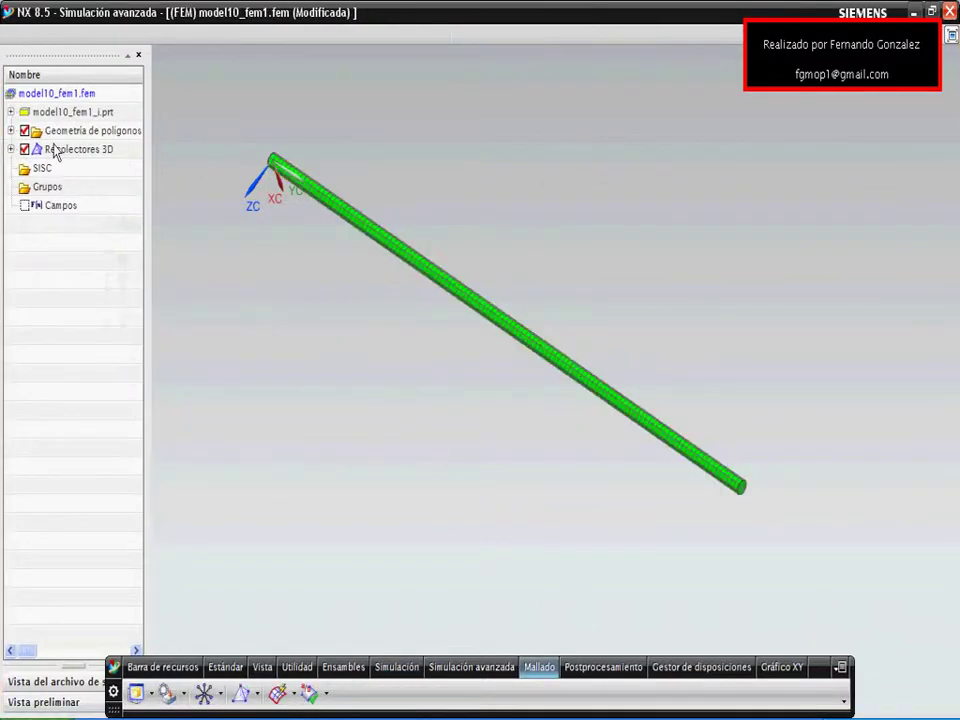
Open the definition of 3d_mesh(1) in the Solid(1) collector to check its source element size, leaving the settings unchanged
click(11, 149)
click(25, 168)
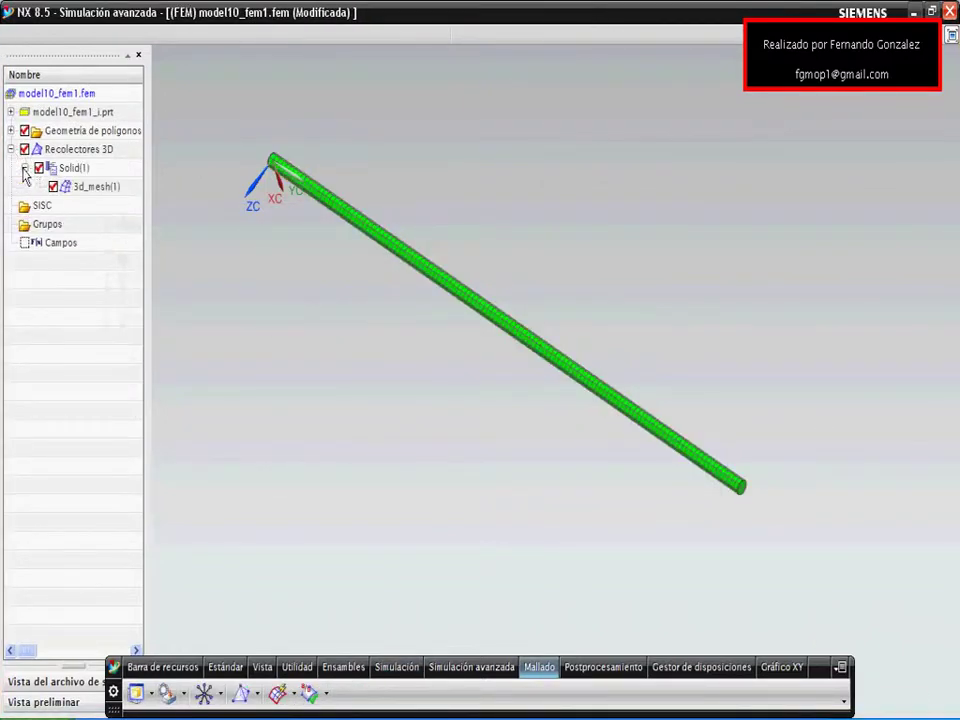
click(91, 194)
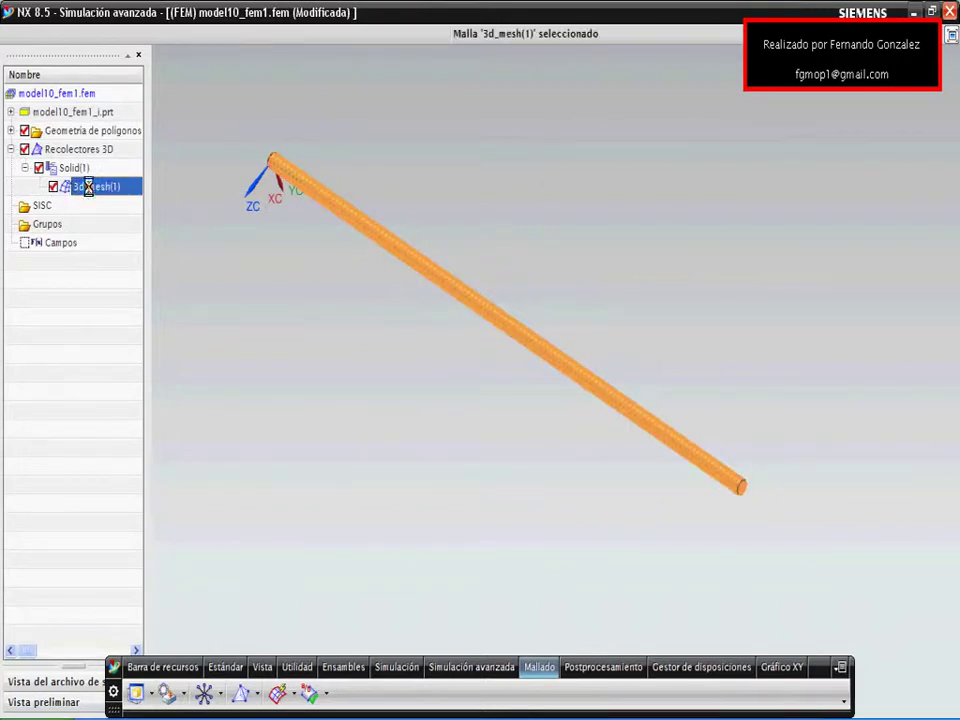
double_click(91, 188)
middle_drag(566, 302, 484, 255)
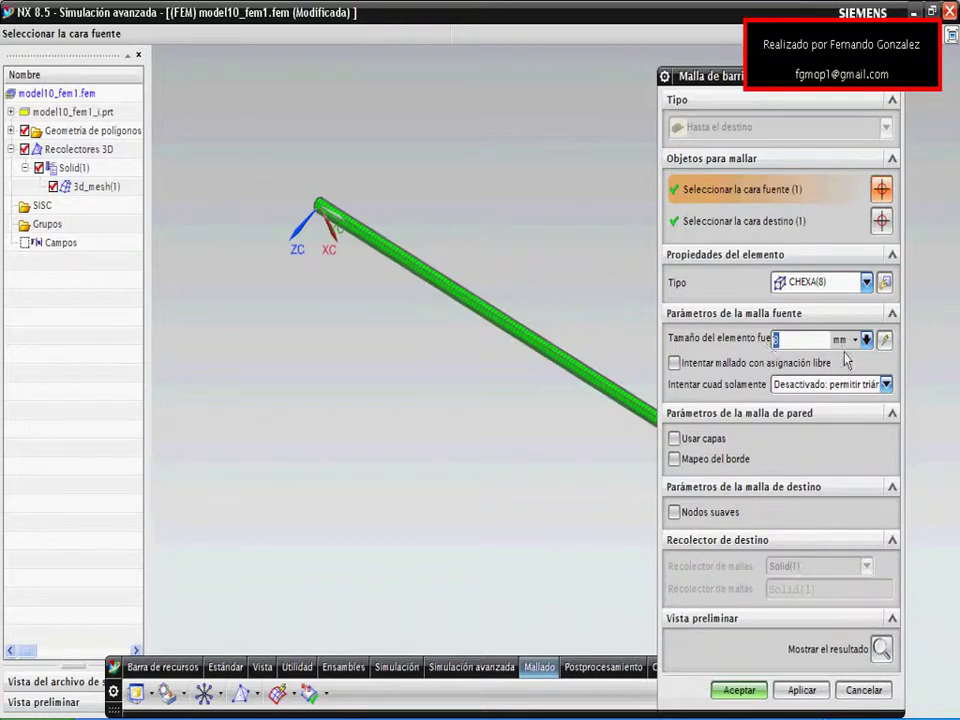
middle_drag(585, 341, 456, 268)
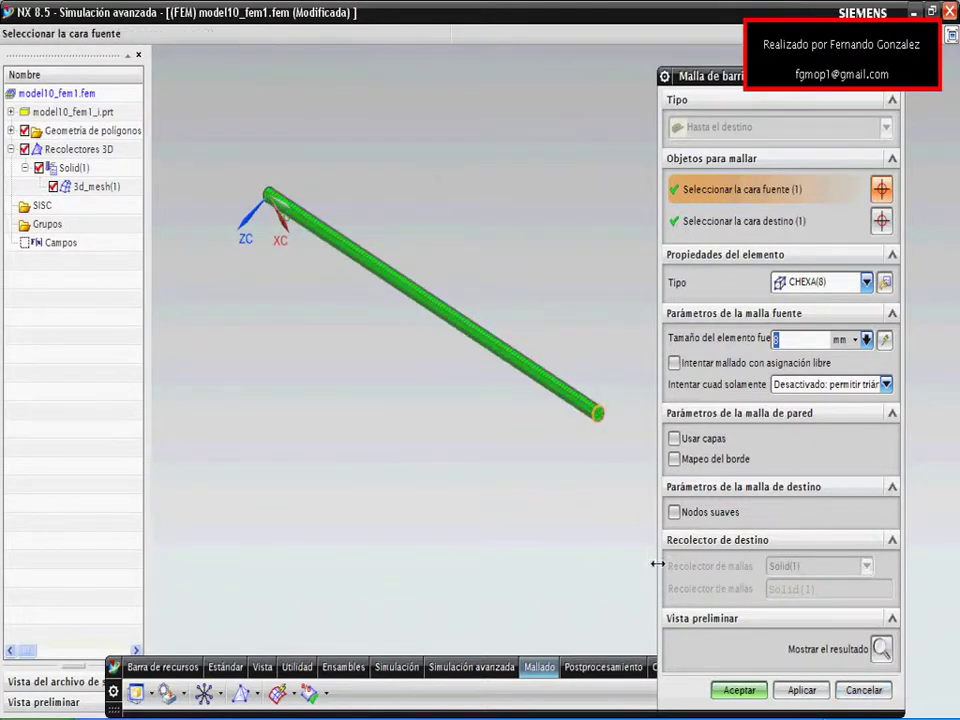
click(863, 690)
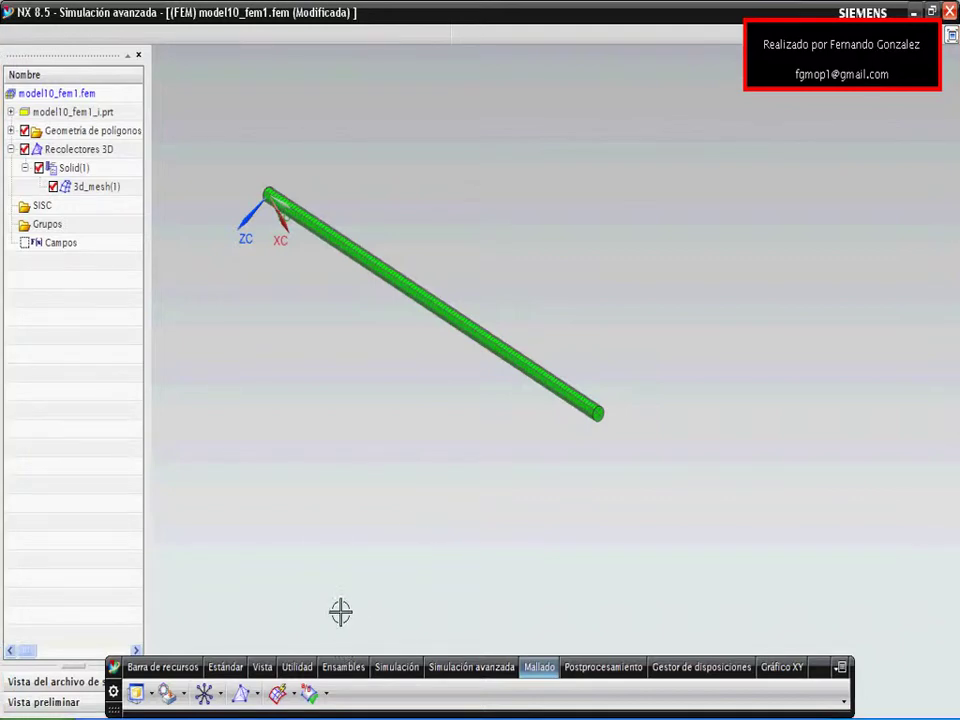
Change the displayed part back to model10_sim1.sim
click(397, 668)
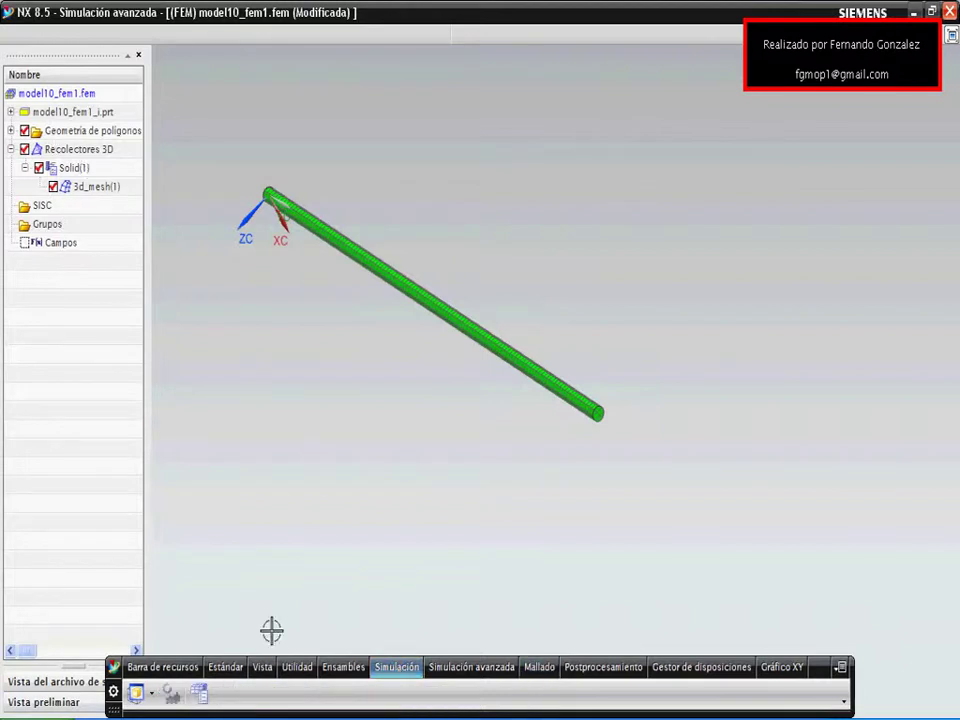
click(137, 693)
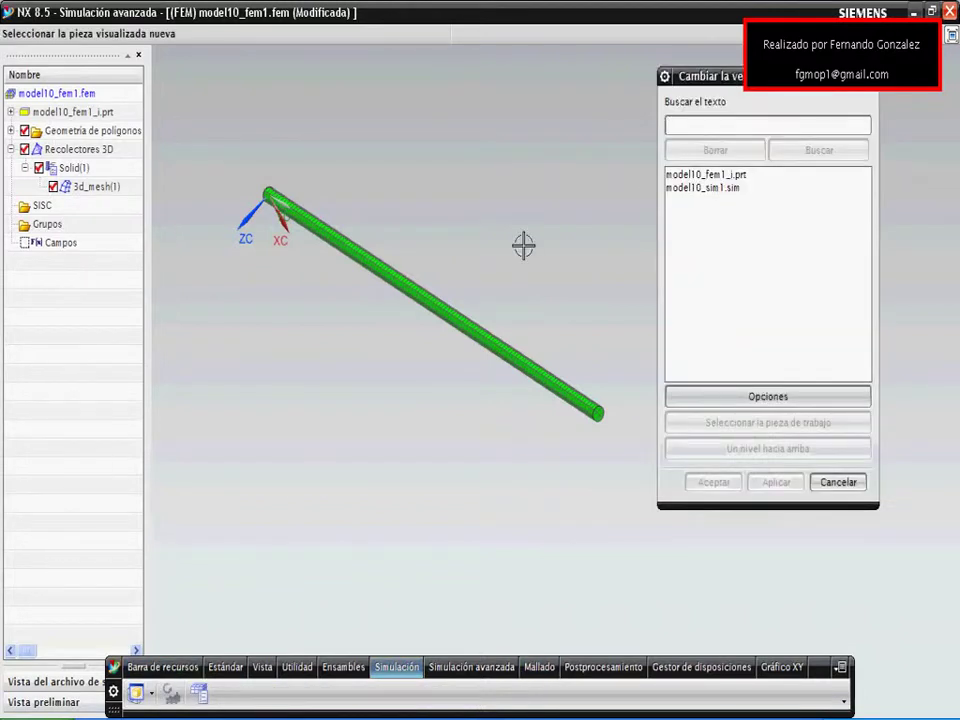
click(715, 187)
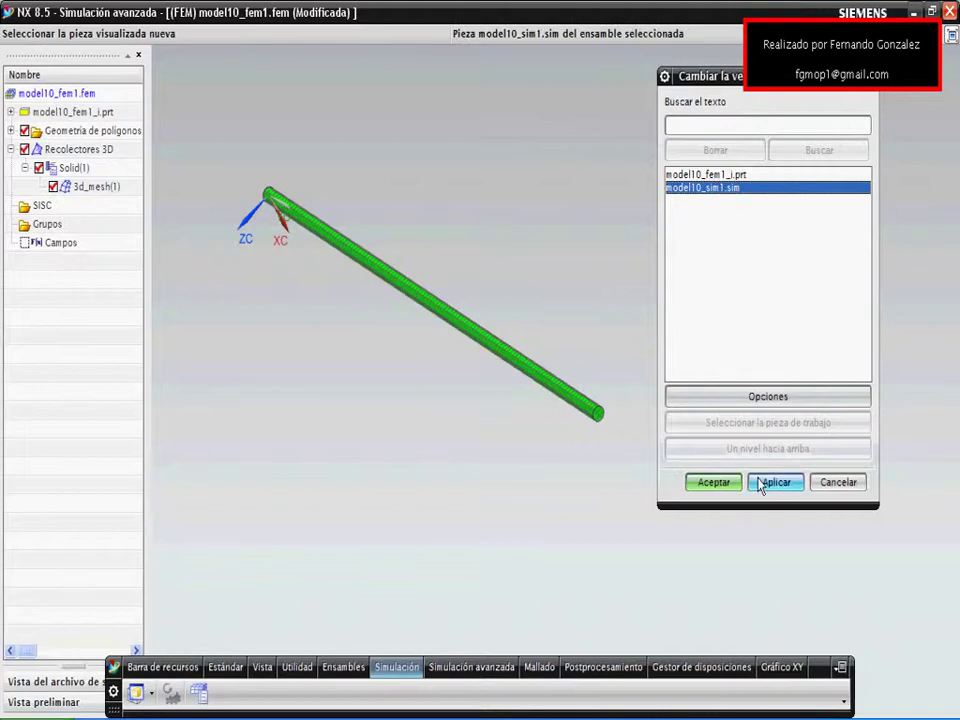
click(714, 482)
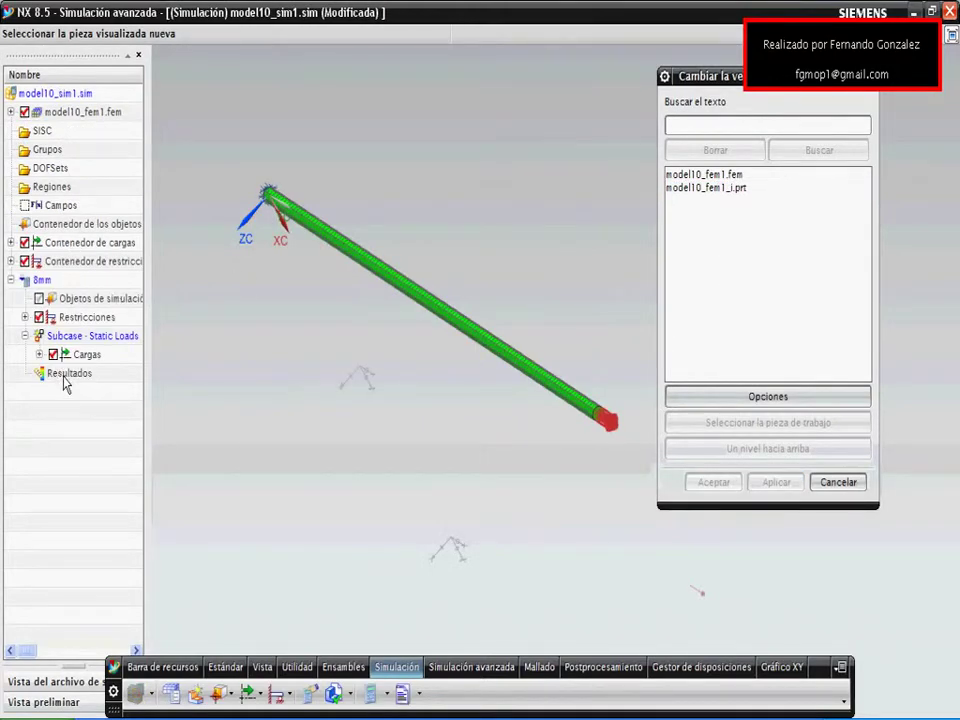
click(840, 484)
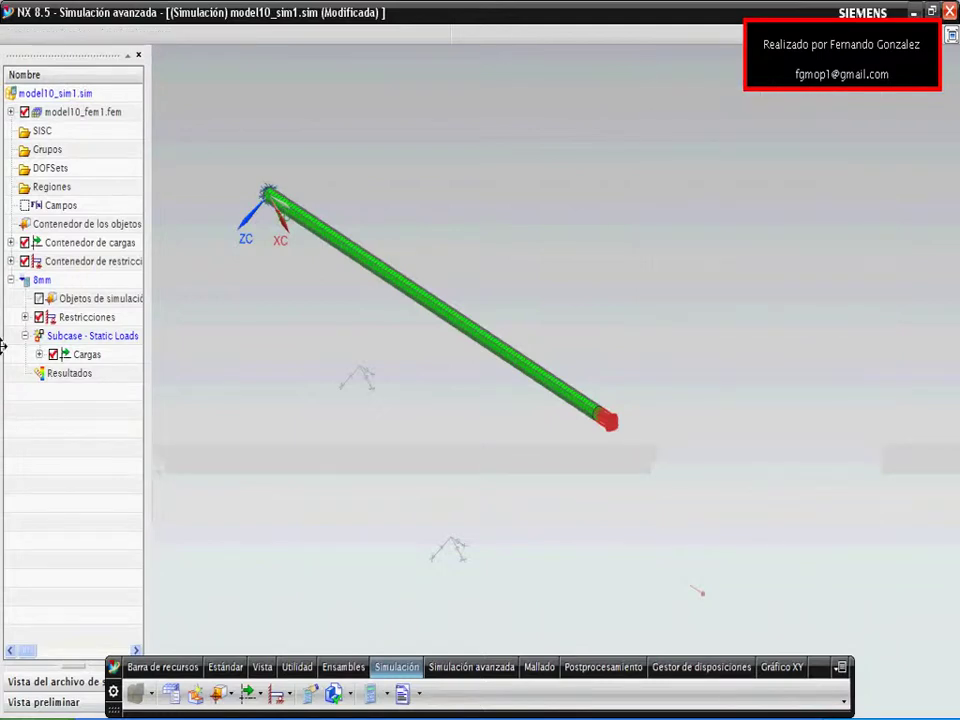
Open the results of the 8mm solution and plot the nodal displacement magnitude on the bar
click(76, 377)
double_click(76, 377)
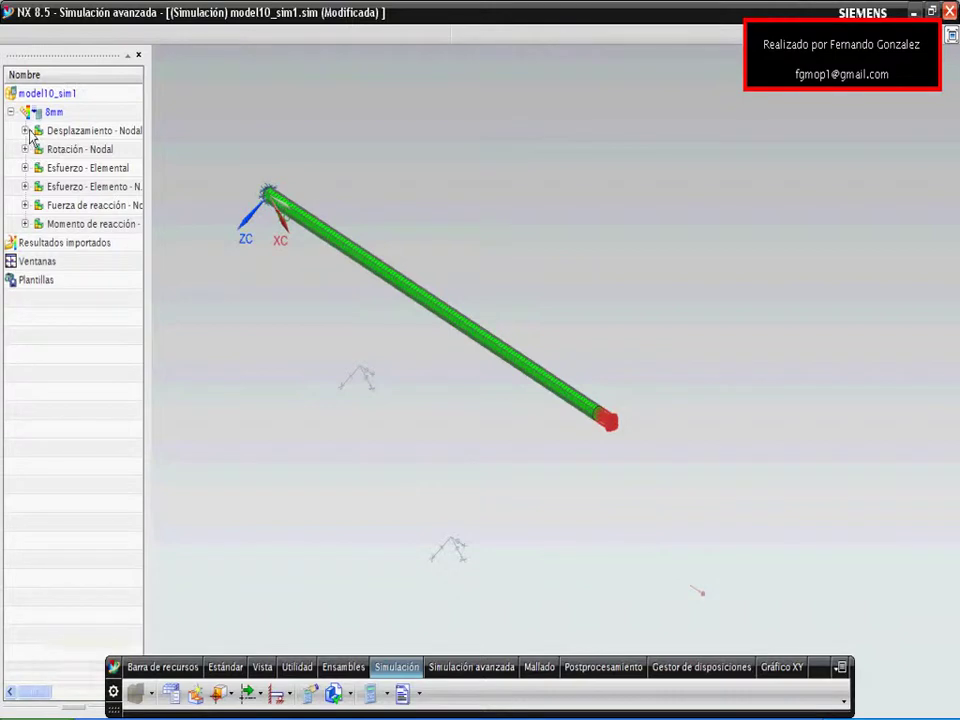
click(25, 131)
double_click(64, 206)
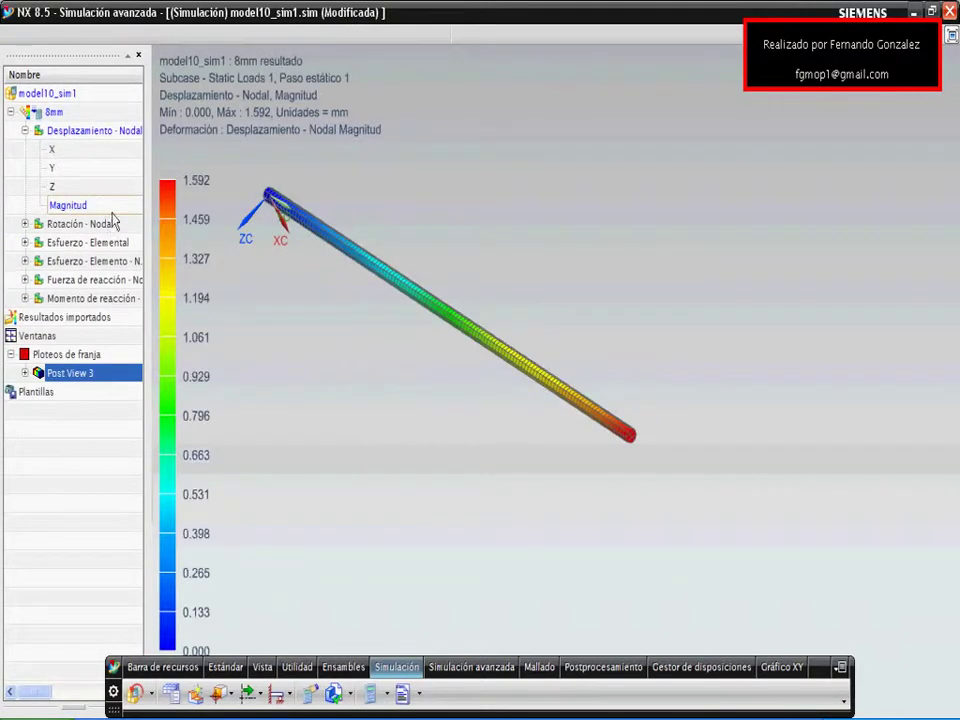
middle_drag(325, 335, 355, 338)
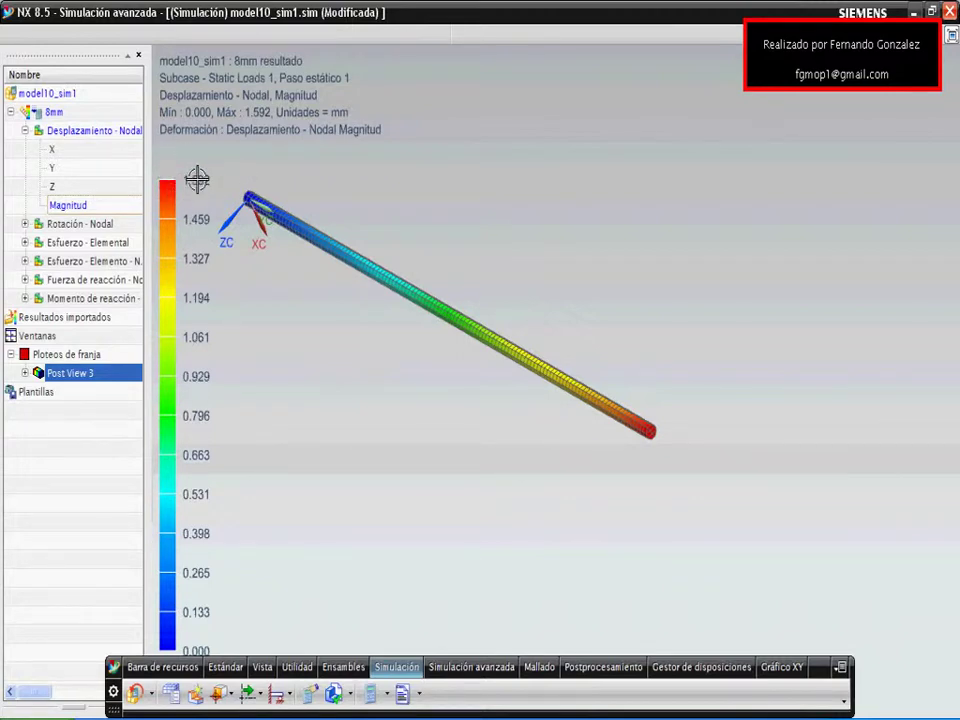
middle_drag(364, 198, 742, 441)
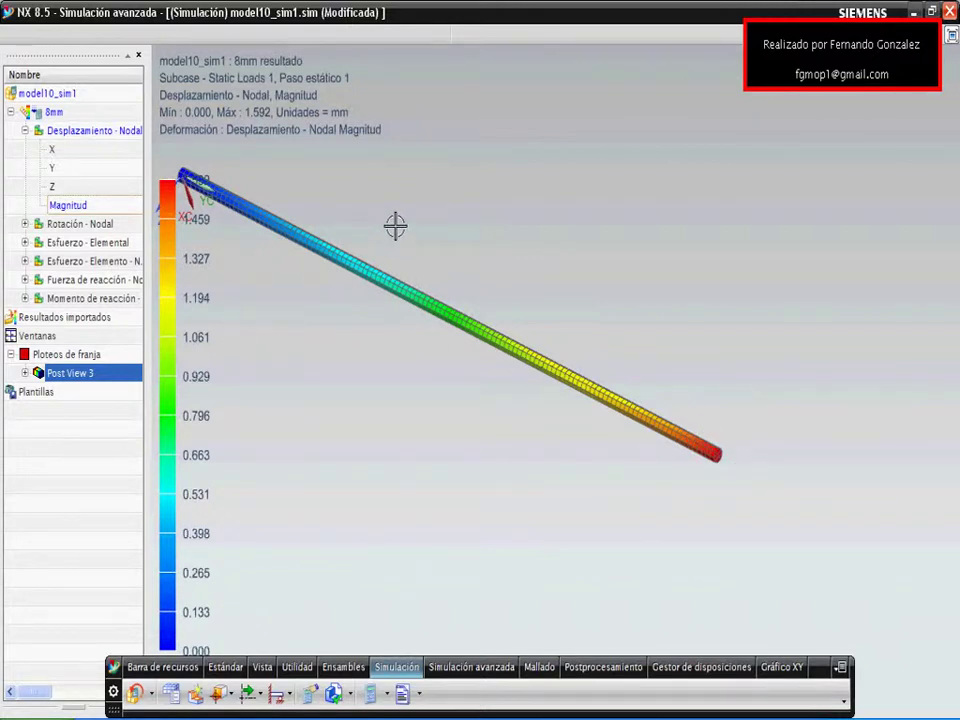
Plot the nodal reaction moment magnitude and the elemental Von Mises stress of the 8mm solution
click(25, 299)
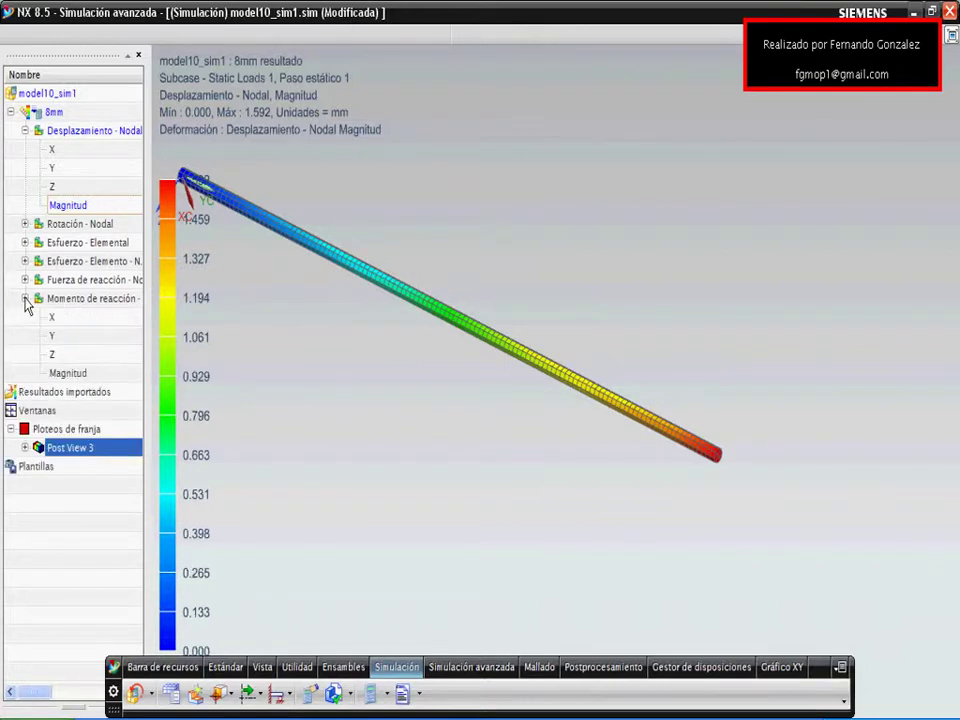
double_click(68, 373)
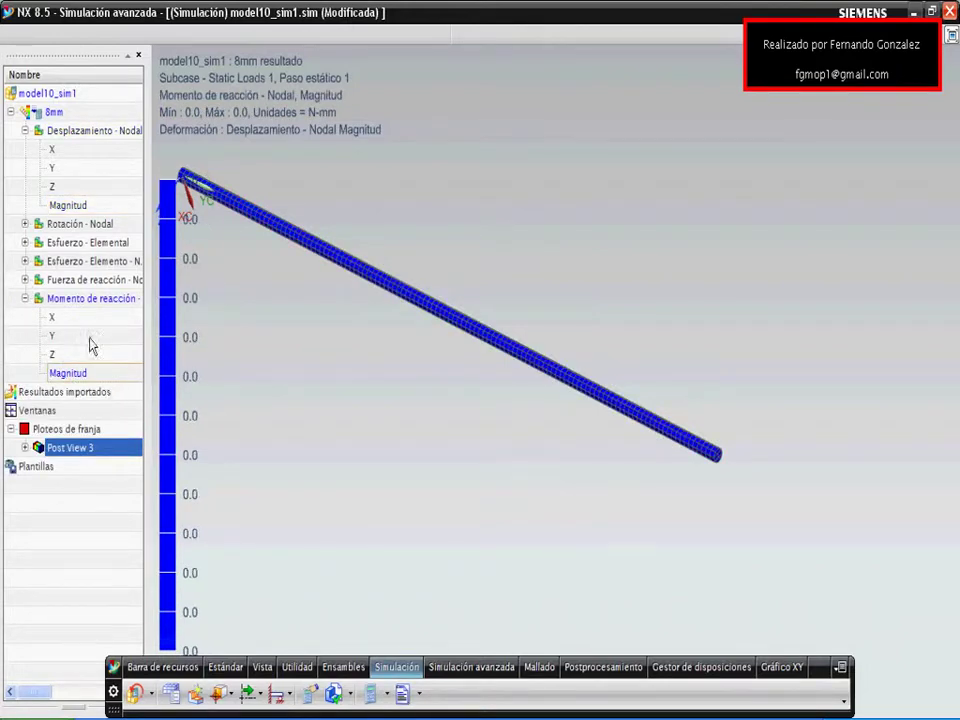
click(25, 243)
double_click(72, 505)
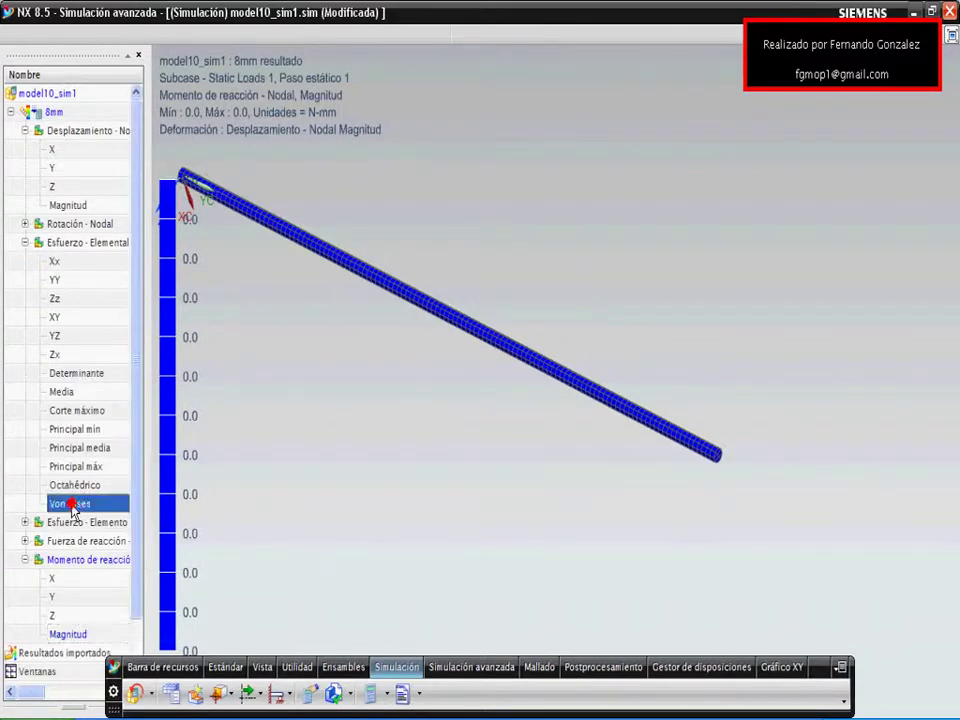
Examine the Von Mises stress distribution in the elements at the bar's constrained end
middle_drag(297, 323, 152, 242)
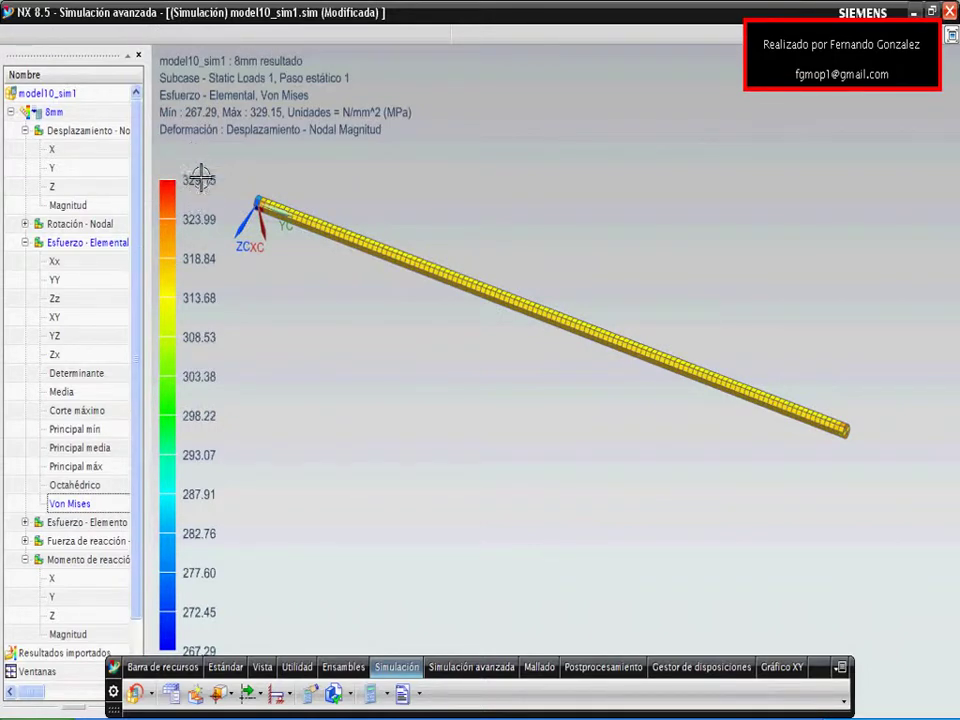
middle_drag(311, 214, 347, 407)
scroll(286, 305, up, 2)
scroll(286, 305, up, 4)
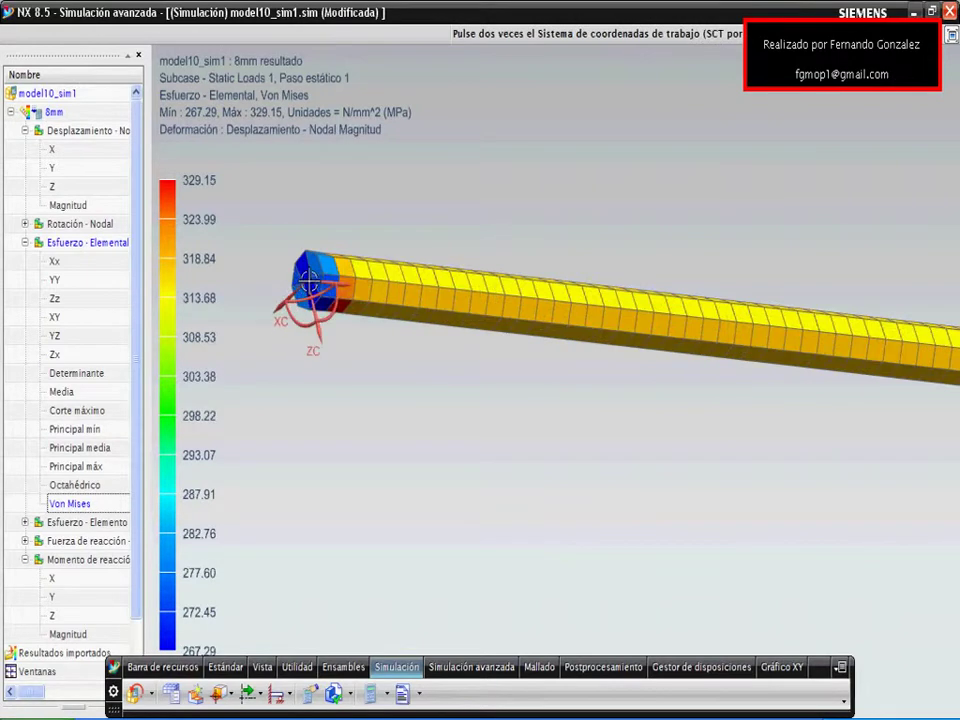
middle_drag(379, 401, 300, 240)
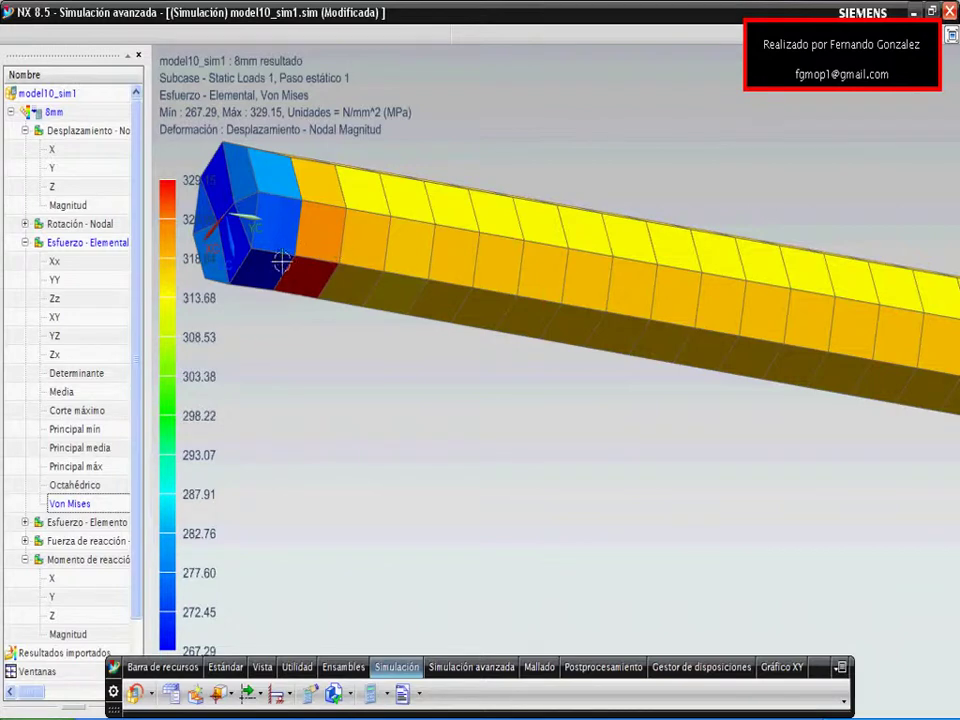
scroll(429, 326, down, 4)
middle_drag(429, 370, 242, 197)
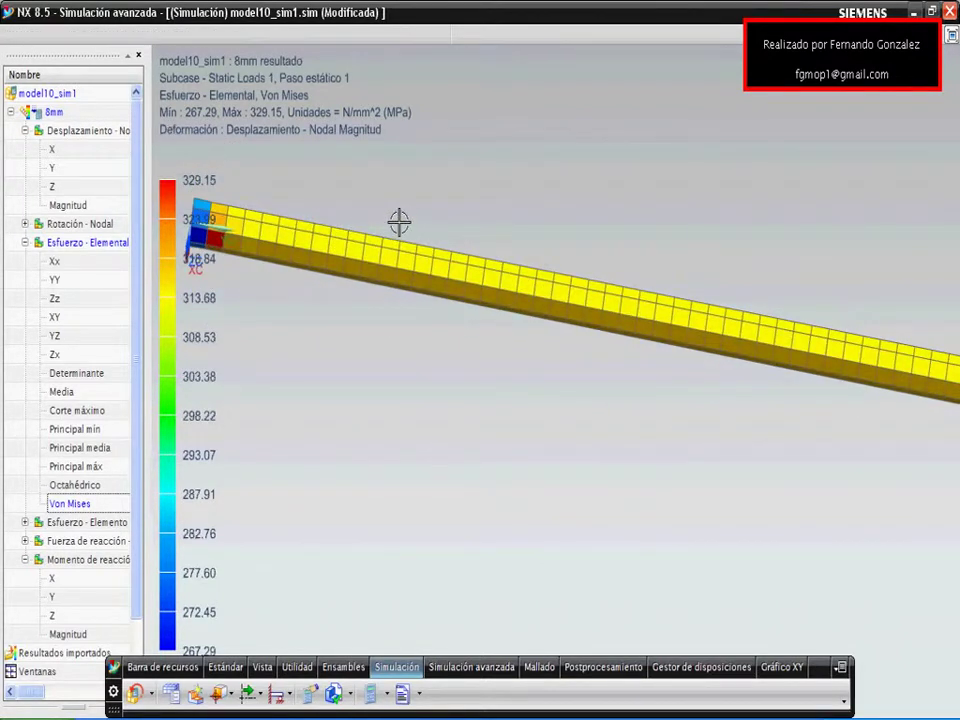
Switch to the Word document example.docx and review the NX NASTRAN stress and displacement values for the 4mm, 6mm and 8mm bar sizes
click(487, 714)
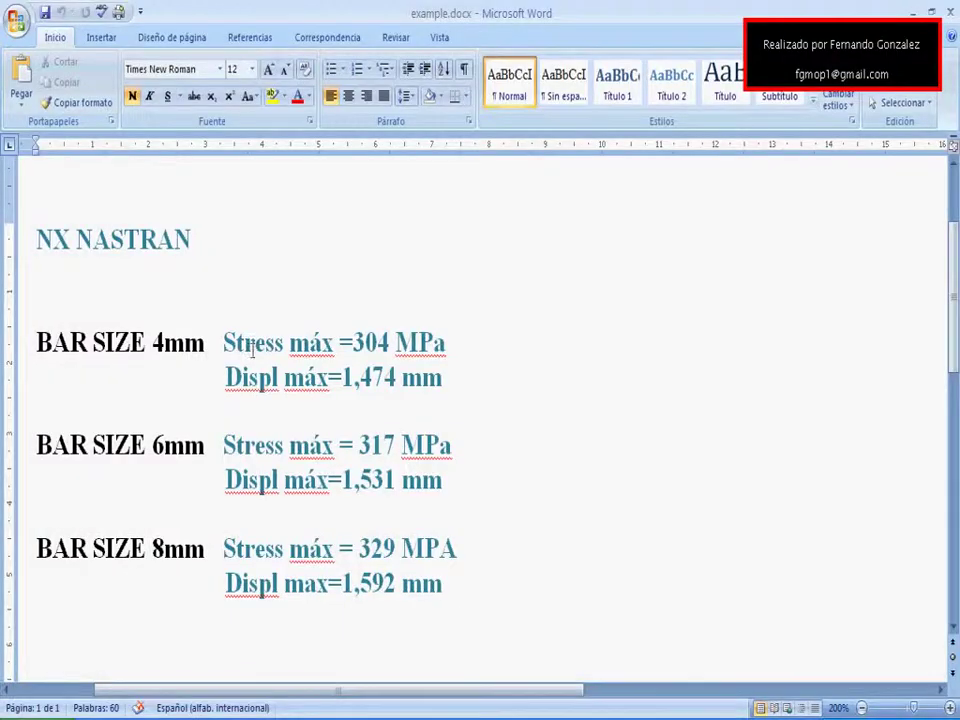
scroll(222, 314, down, 3)
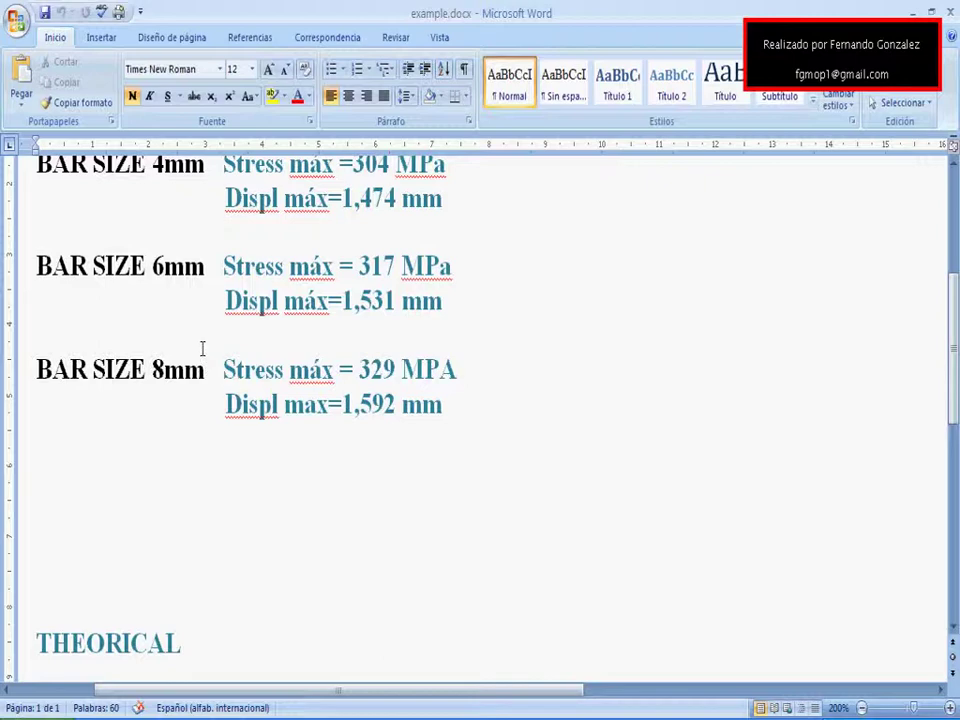
scroll(235, 344, up, 2)
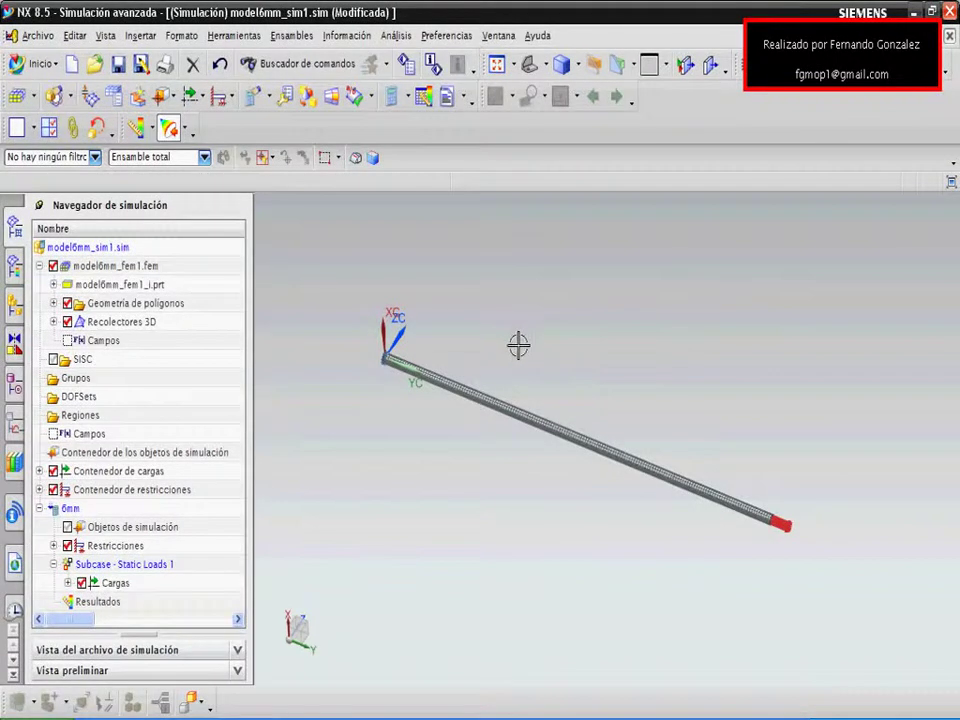
In the NX simulation model6mm_sim1.sim, expand the 3D collectors of model6mm_fem1.fem and select 3d_mesh(1)
middle_drag(546, 369, 499, 347)
click(40, 267)
click(40, 266)
click(53, 322)
click(125, 359)
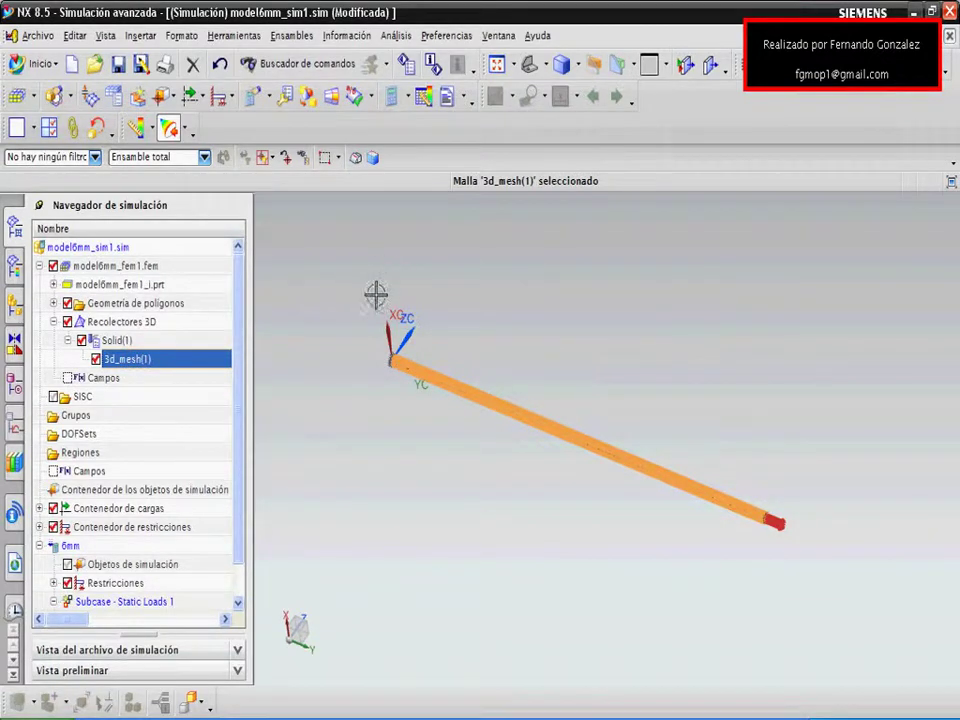
Make model6mm_fem1.fem the displayed part in place of the simulation
click(105, 266)
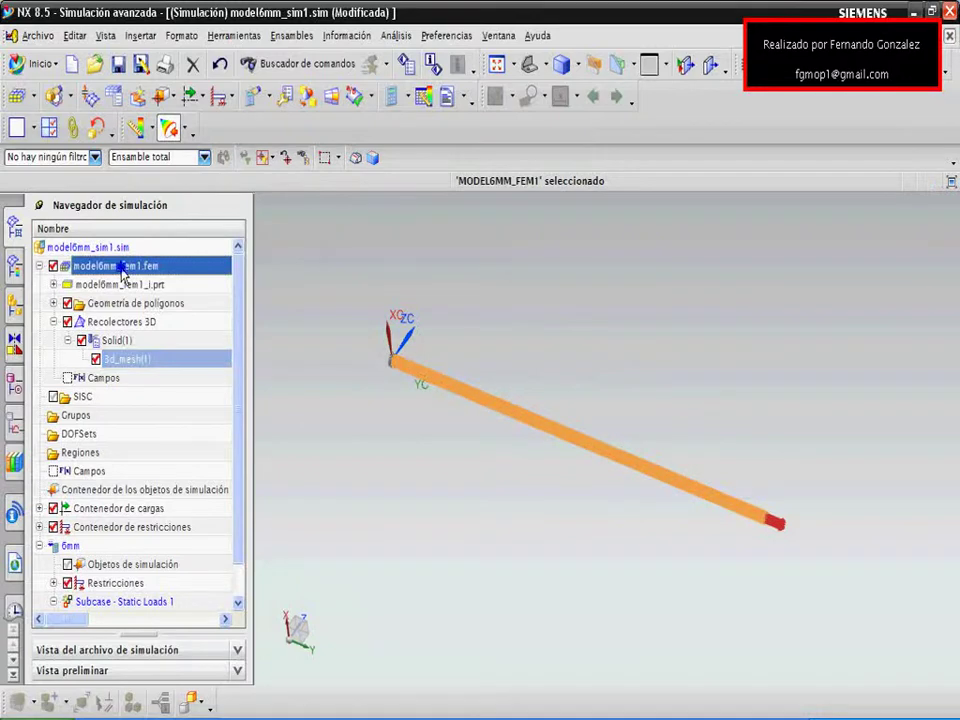
right_click(118, 266)
click(150, 300)
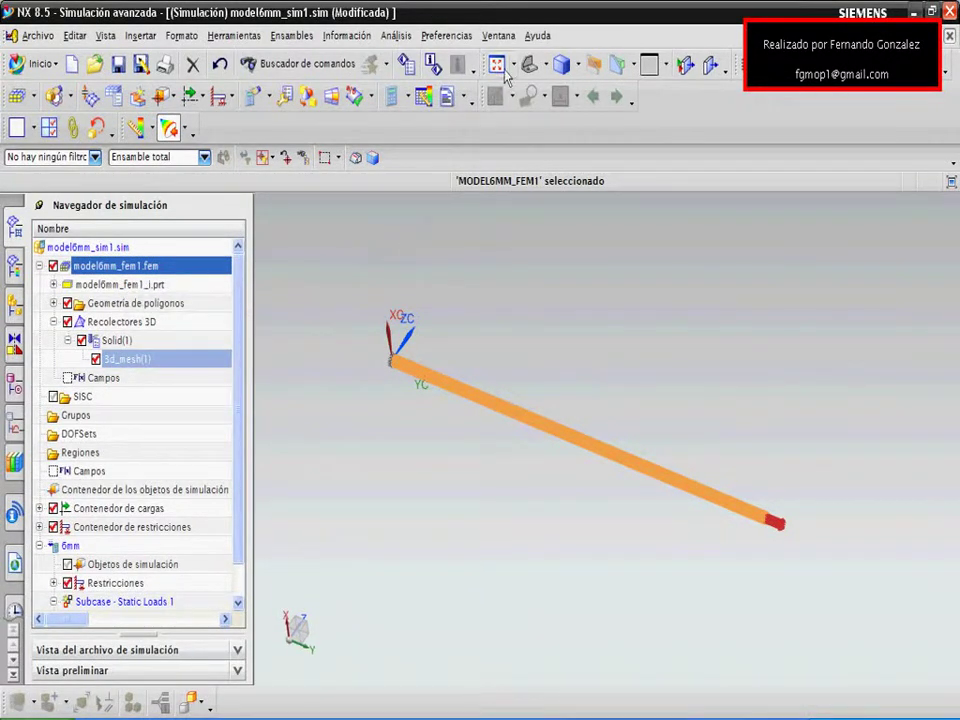
click(499, 36)
click(560, 150)
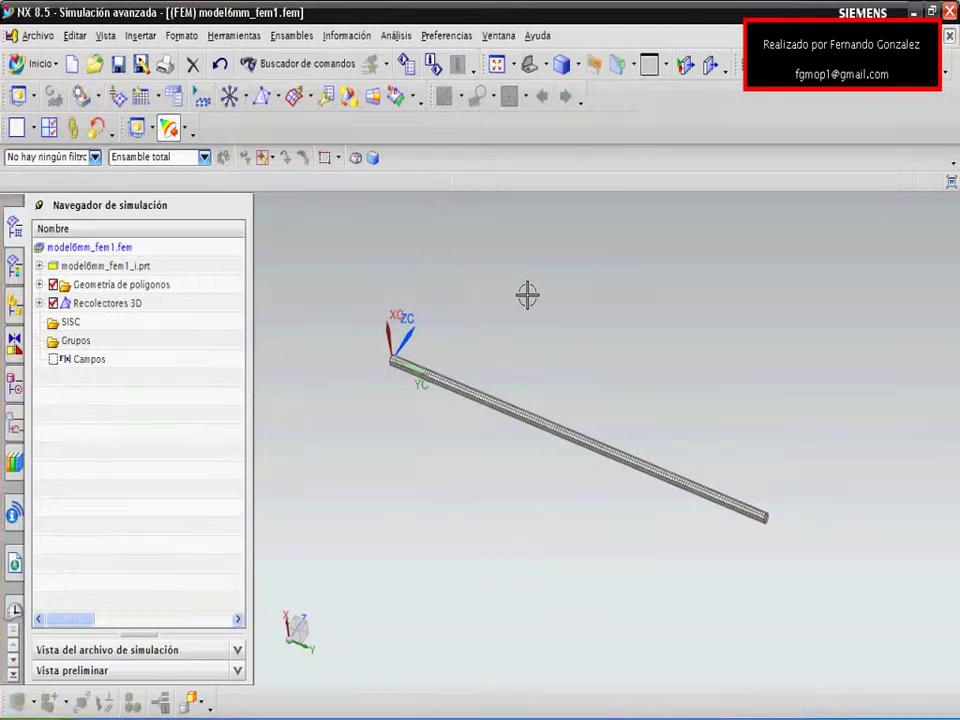
Open the definition of 3d_mesh(1) in the Solid(1) collector, check the source element size and accept the mesh settings
click(39, 303)
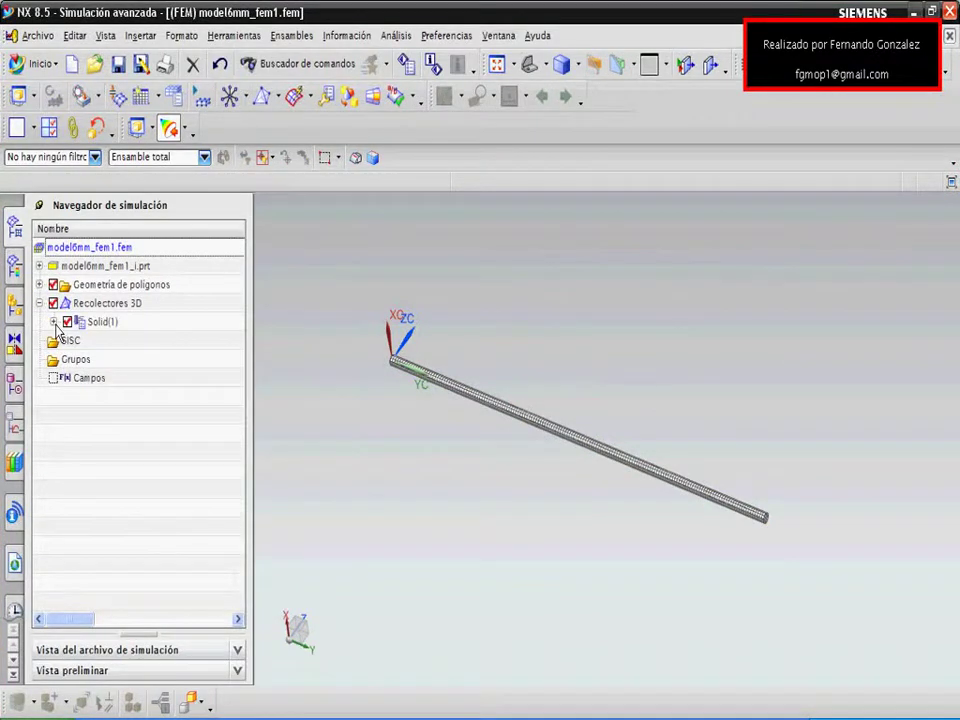
click(53, 321)
double_click(104, 341)
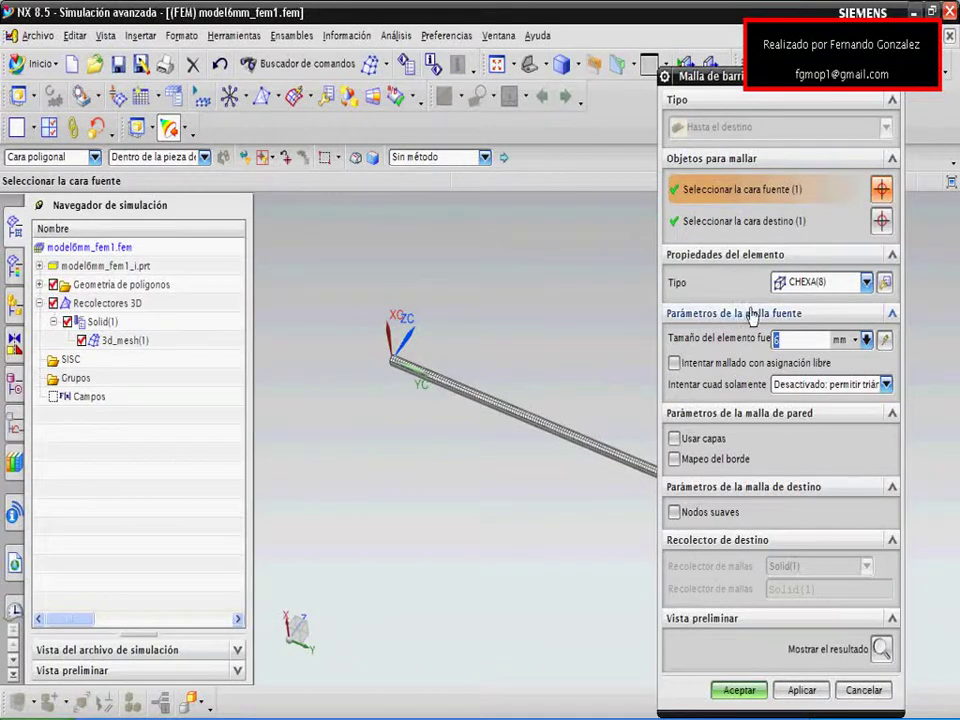
click(738, 692)
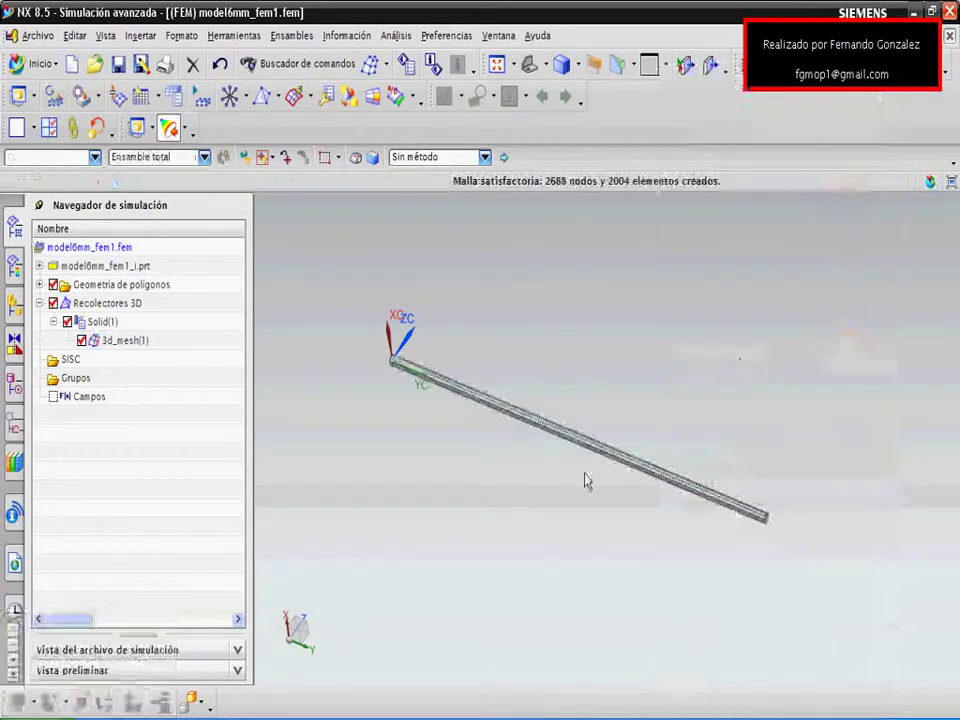
Make model6mm_sim1.sim the displayed part in place of model6mm_fem1.fem
middle_drag(544, 356, 476, 307)
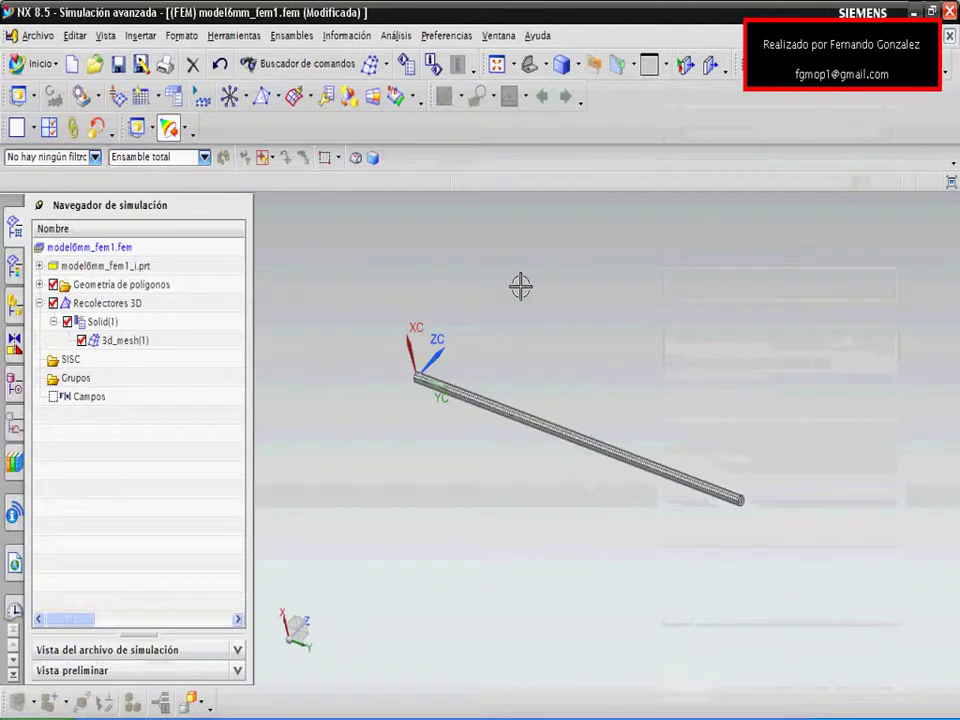
middle_drag(472, 337, 508, 364)
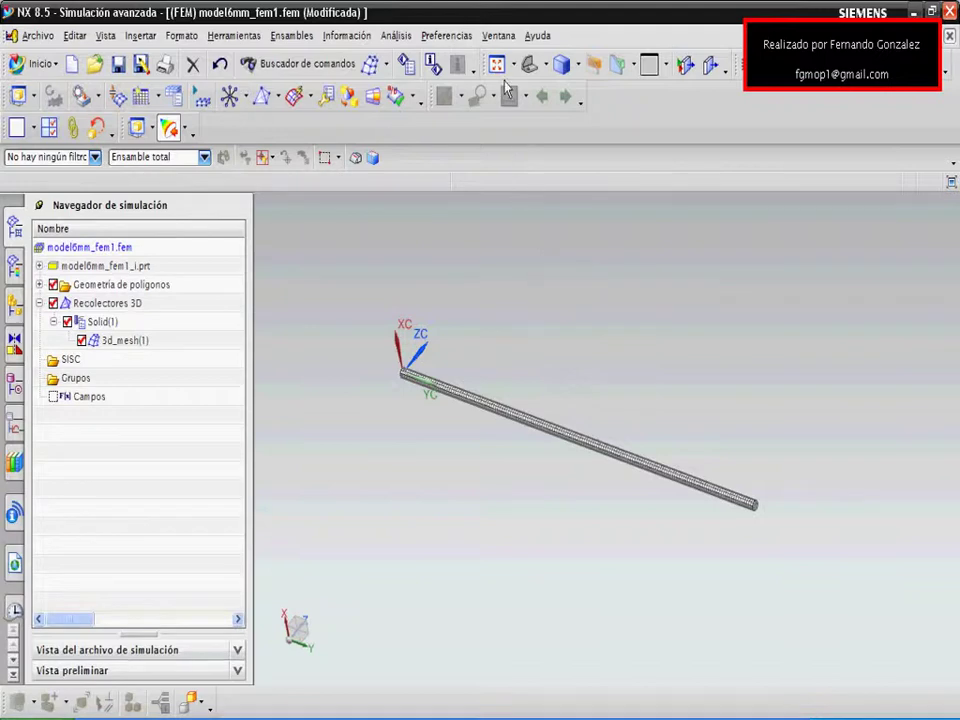
click(498, 35)
click(521, 168)
Examine the load at one end of the 6mm bar and the constraint at the other end
middle_drag(490, 320, 581, 388)
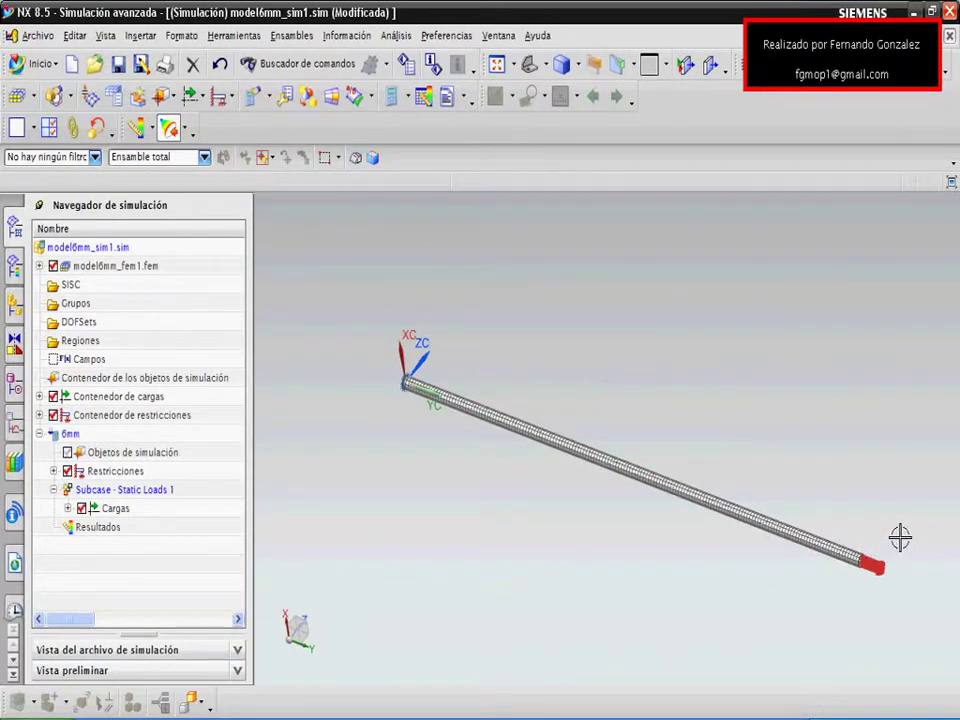
scroll(851, 515, up, 2)
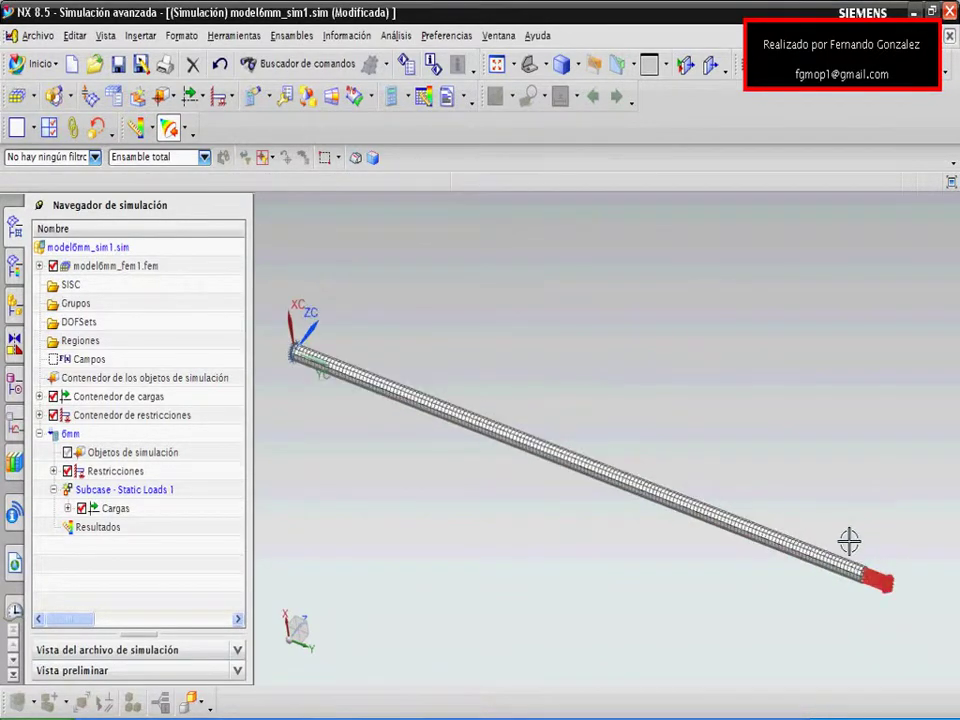
scroll(848, 541, down, 2)
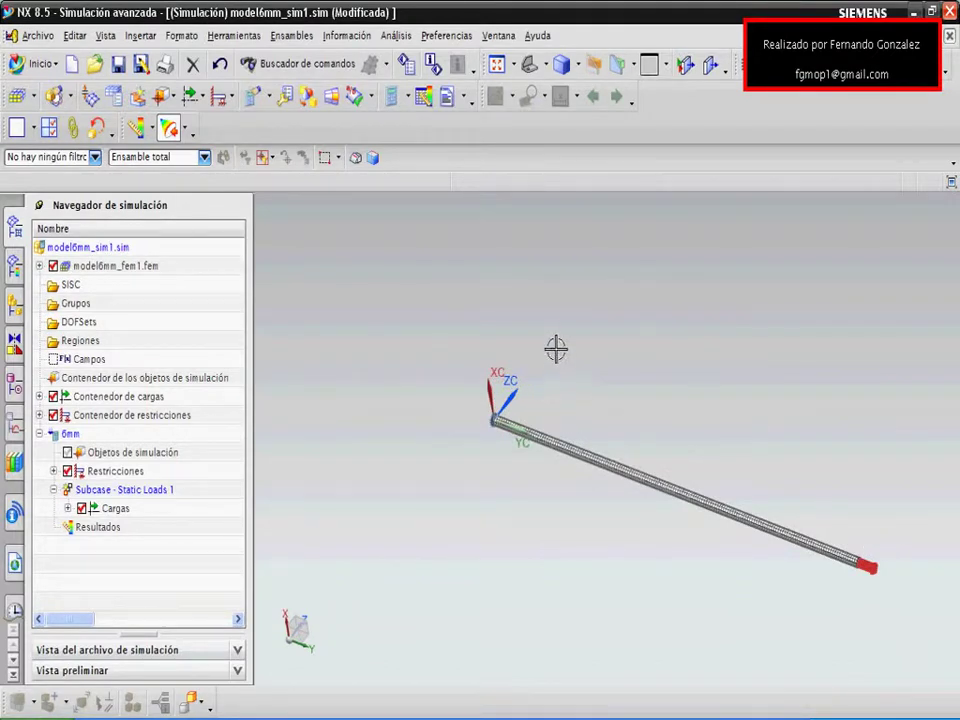
middle_drag(483, 418, 868, 508)
scroll(491, 437, up, 2)
scroll(491, 437, down, 2)
mouse_move(512, 450)
middle_down()
mouse_move(591, 446)
mouse_move(341, 459)
mouse_move(722, 463)
mouse_move(594, 469)
mouse_move(593, 500)
mouse_move(595, 490)
middle_up()
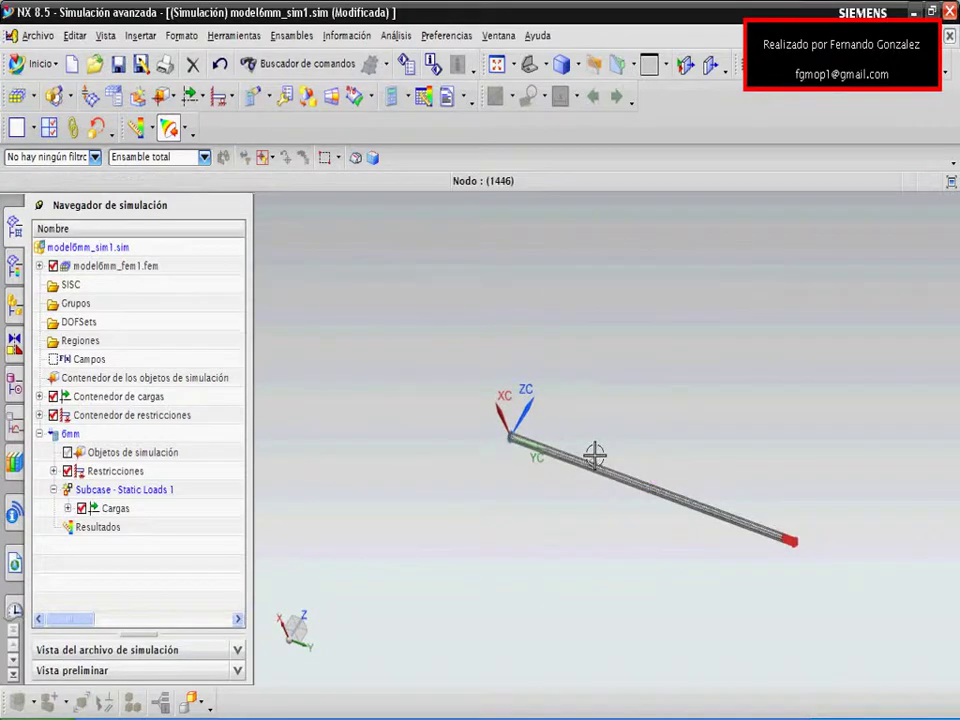
Open the 6mm solution results and plot the nodal displacement magnitude, examining the bar's free end
double_click(97, 527)
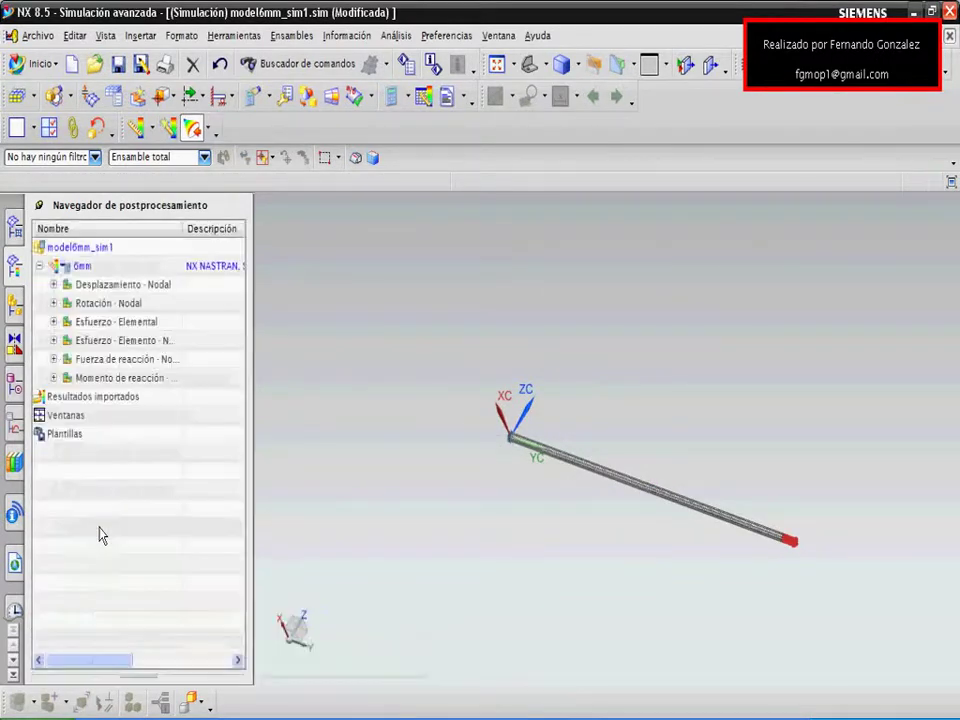
click(53, 285)
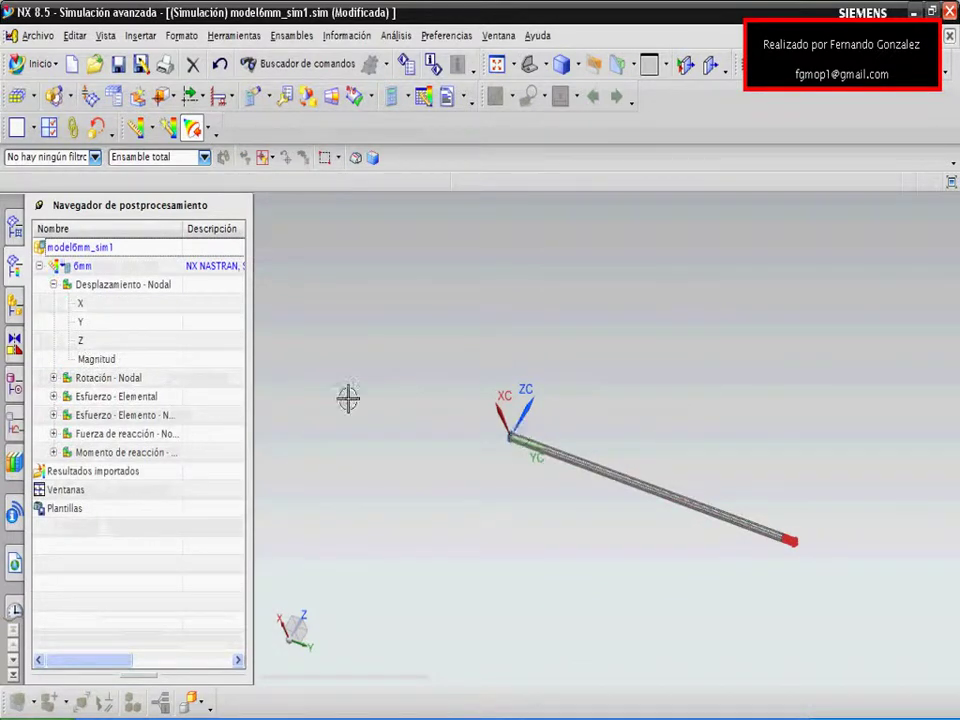
double_click(89, 360)
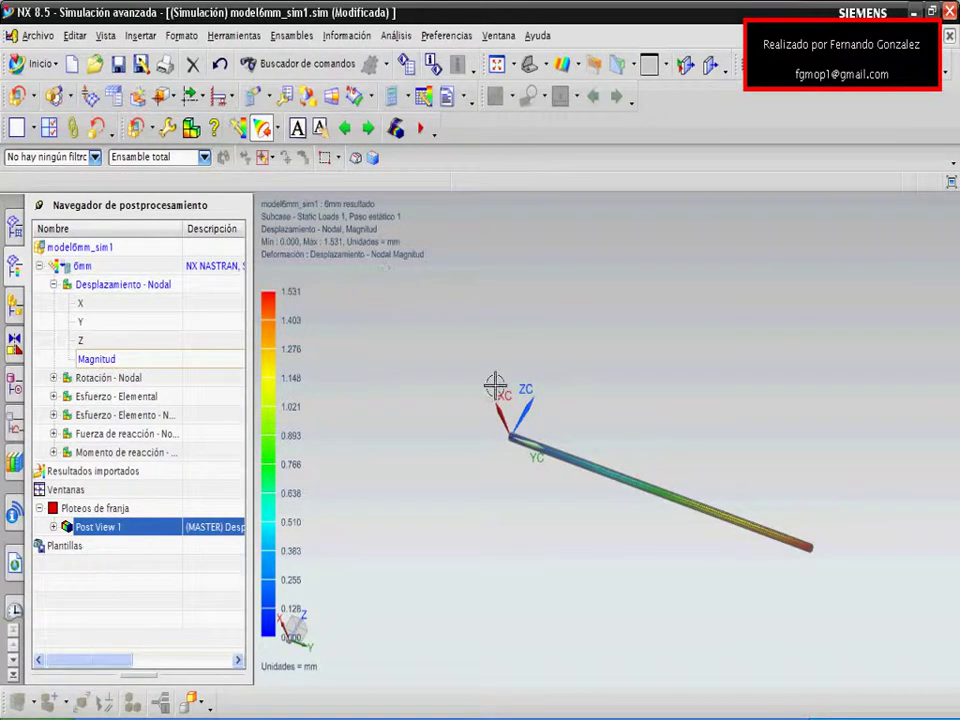
scroll(810, 560, up, 5)
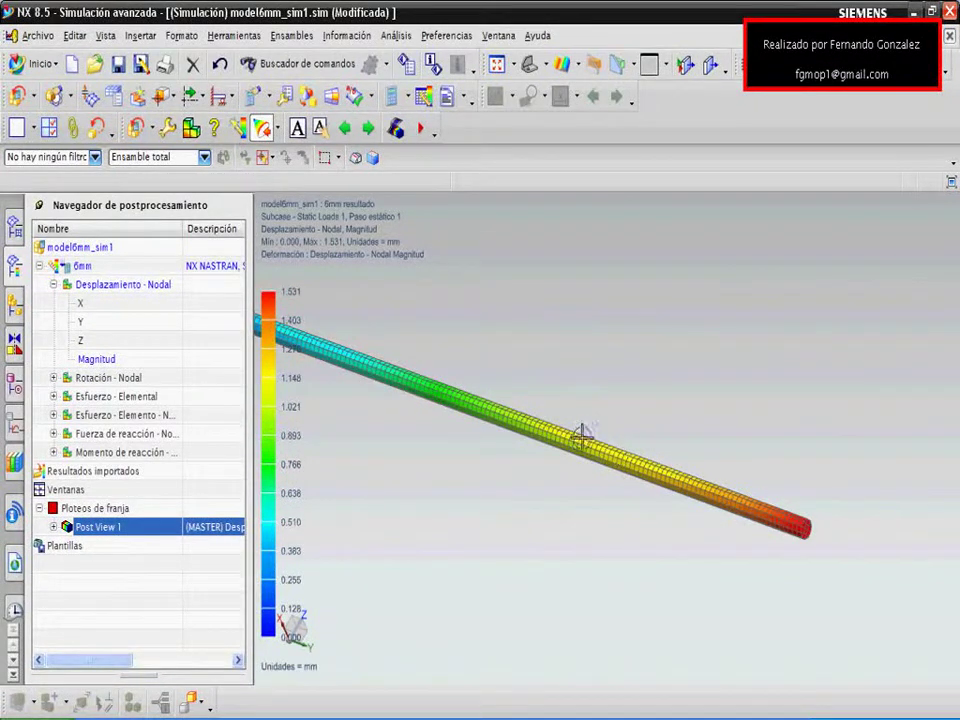
middle_drag(440, 393, 789, 326)
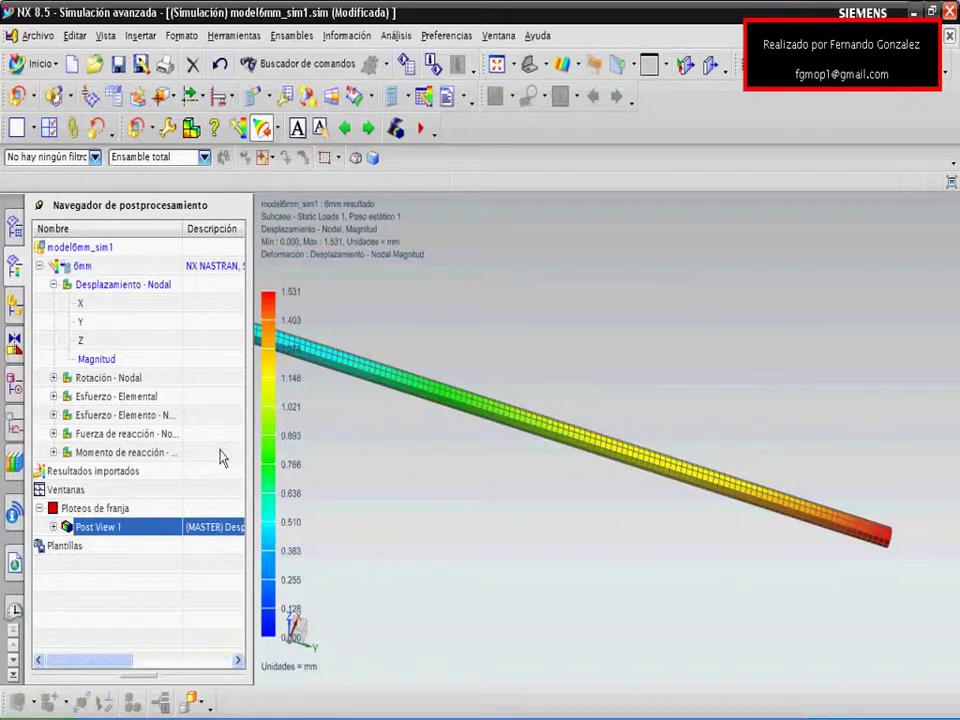
Plot the elemental Von Mises stress for the 6mm solution and examine its distribution along the bar
click(53, 397)
double_click(104, 640)
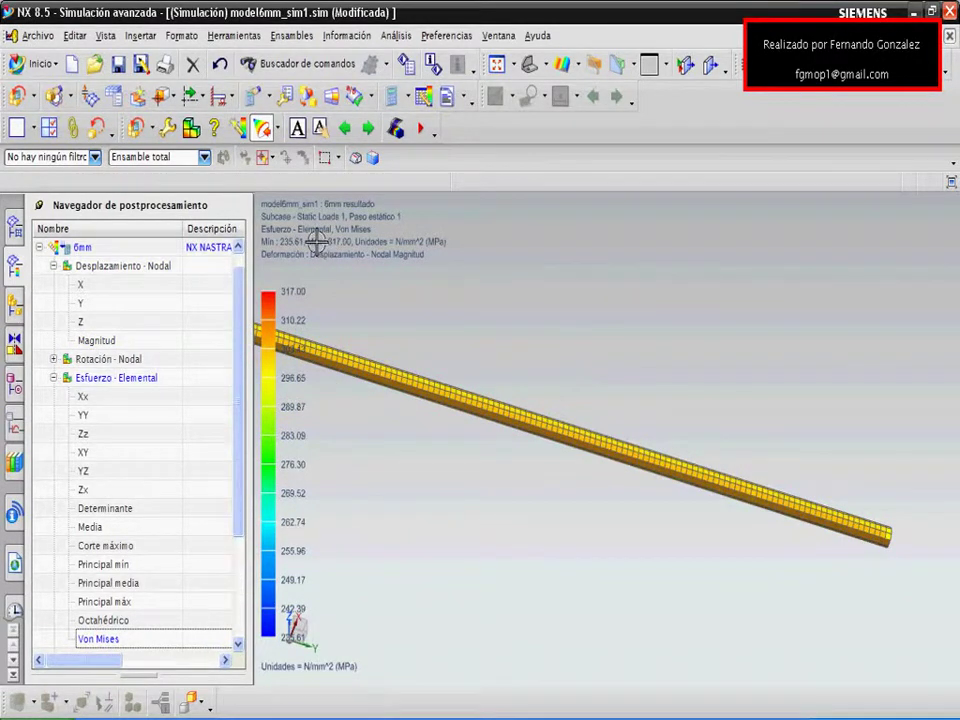
mouse_move(436, 272)
middle_down()
mouse_move(422, 392)
mouse_move(375, 369)
mouse_move(549, 392)
mouse_move(649, 525)
mouse_move(321, 407)
mouse_move(354, 354)
mouse_move(461, 410)
mouse_move(684, 379)
mouse_move(493, 396)
mouse_move(341, 279)
mouse_move(175, 185)
middle_up()
mouse_move(607, 439)
middle_down()
mouse_move(671, 446)
mouse_move(465, 327)
middle_up()
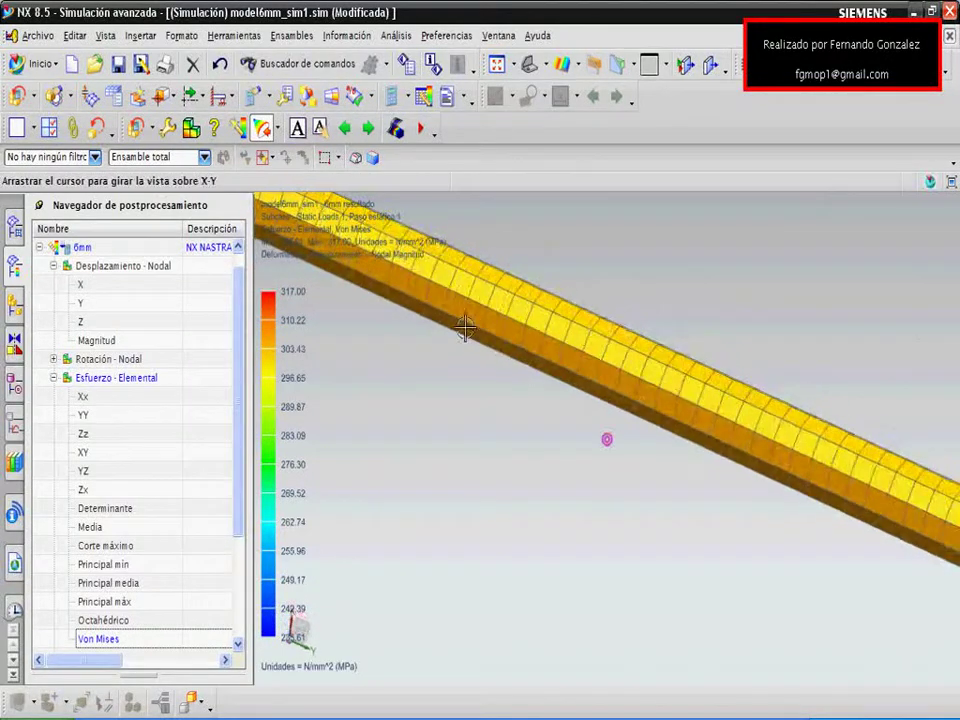
scroll(430, 345, down, 5)
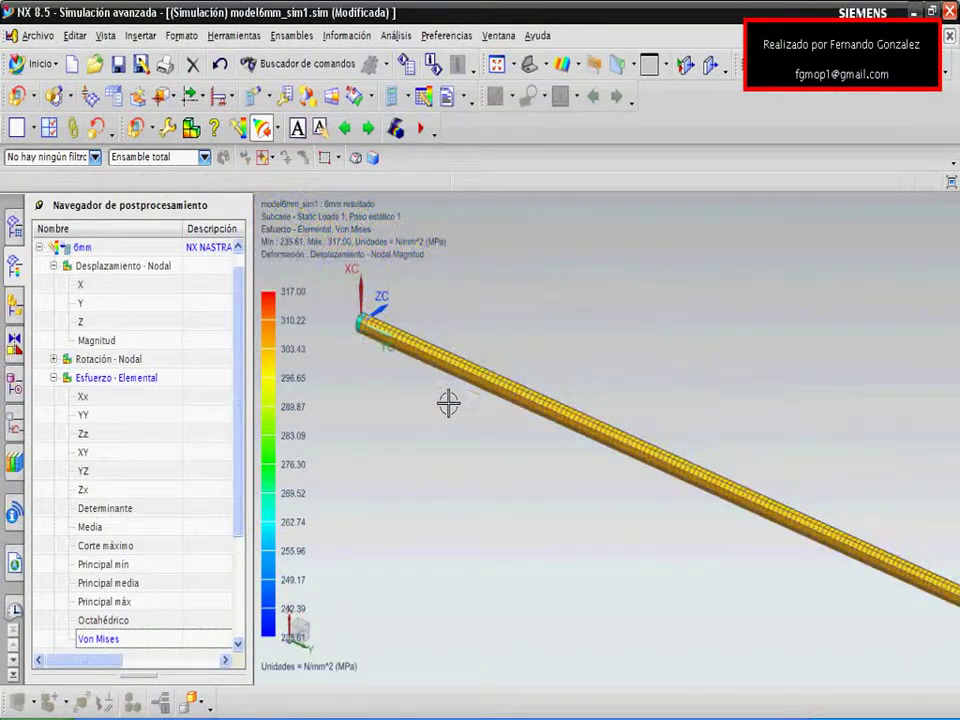
middle_drag(456, 396, 469, 354)
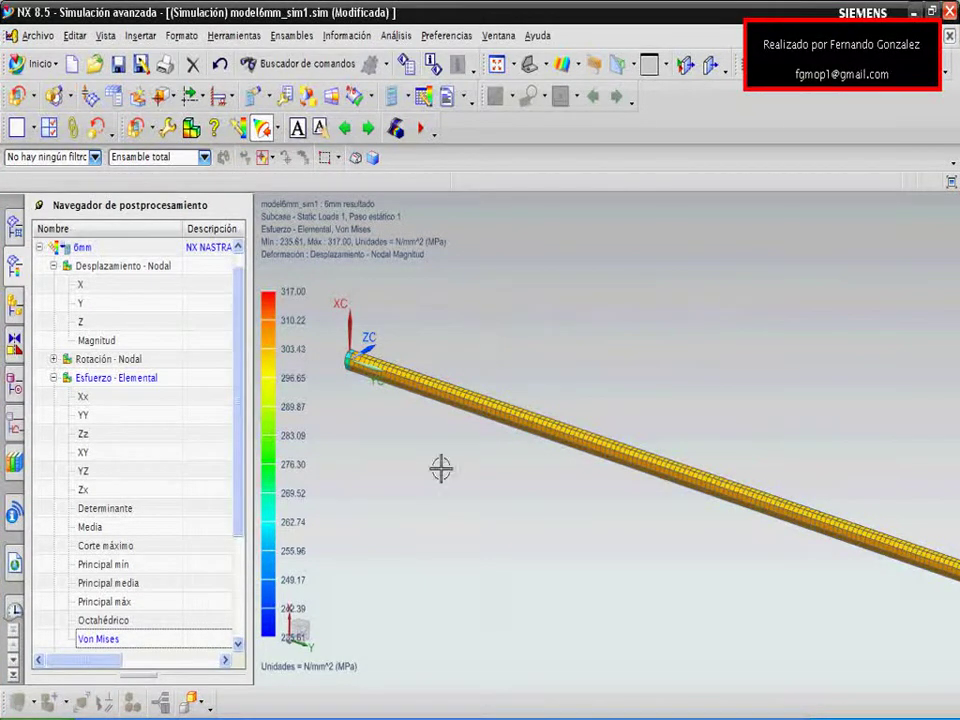
Switch to the model4mm_sim1.sim simulation and examine its meshed bar with the load and constraint
click(500, 712)
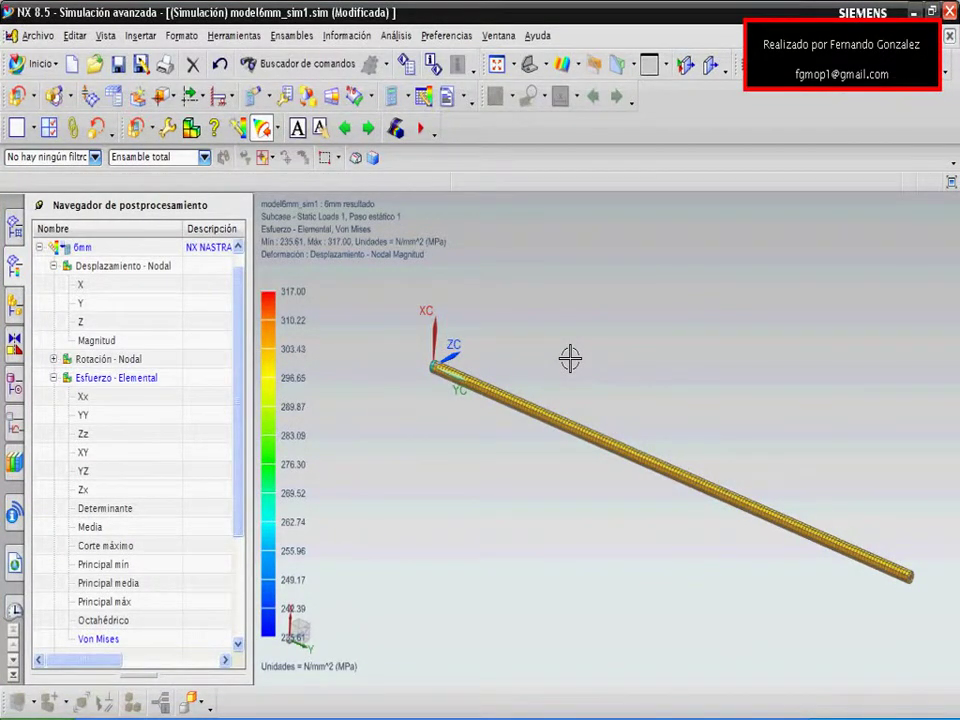
middle_drag(628, 315, 614, 441)
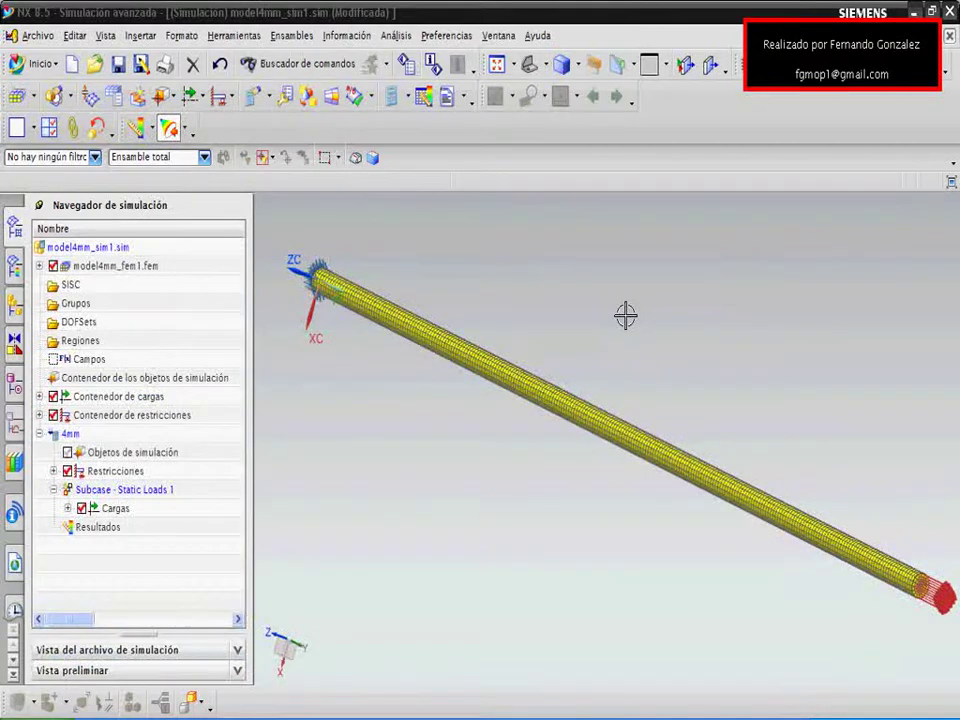
middle_drag(626, 315, 594, 330)
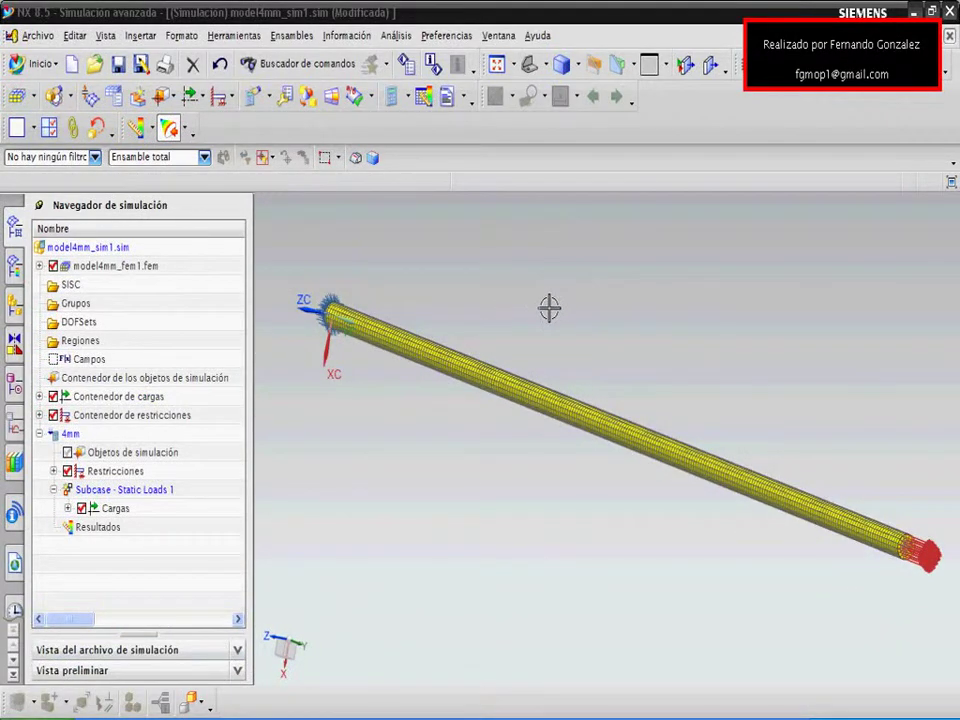
middle_drag(581, 317, 568, 347)
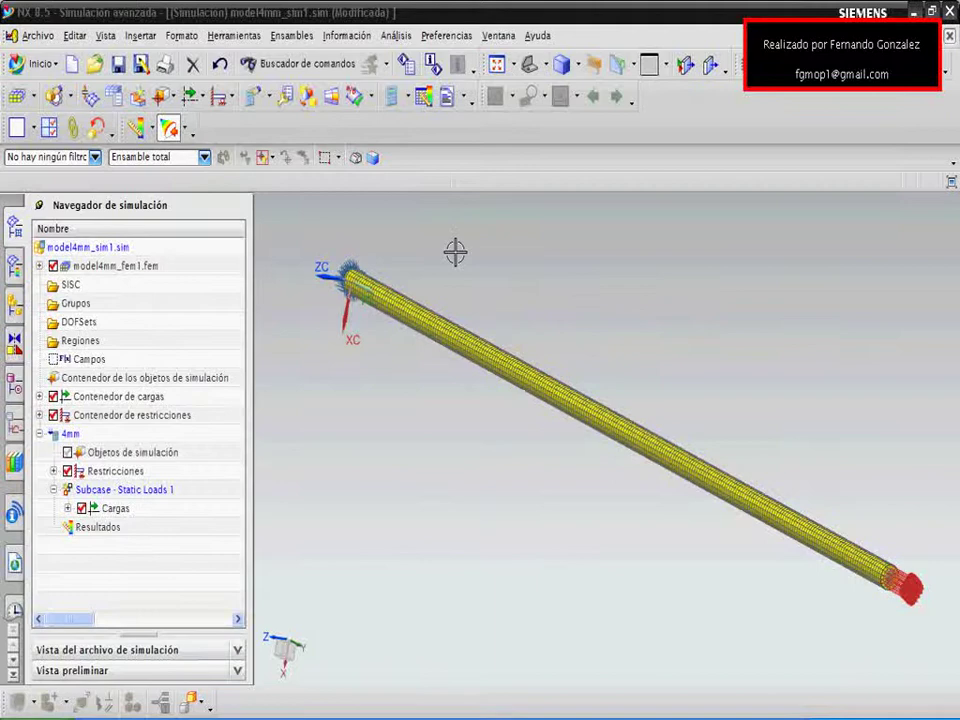
In model4mm_fem1.fem, open the definition of 3d_mesh(1) to check the source element size and cancel without changes
double_click(141, 262)
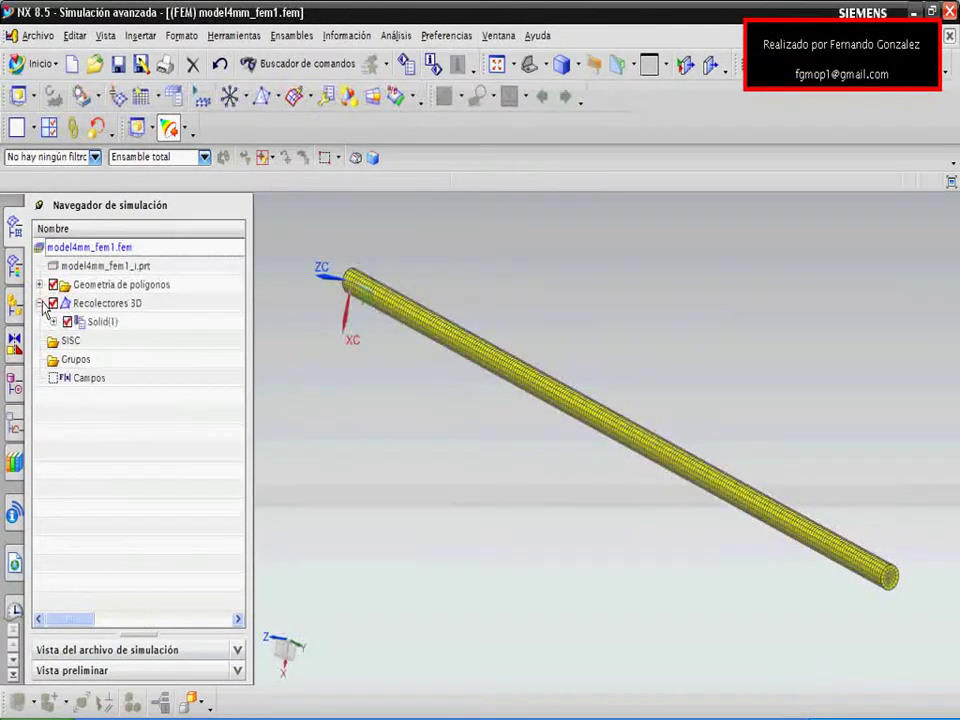
click(54, 322)
double_click(128, 341)
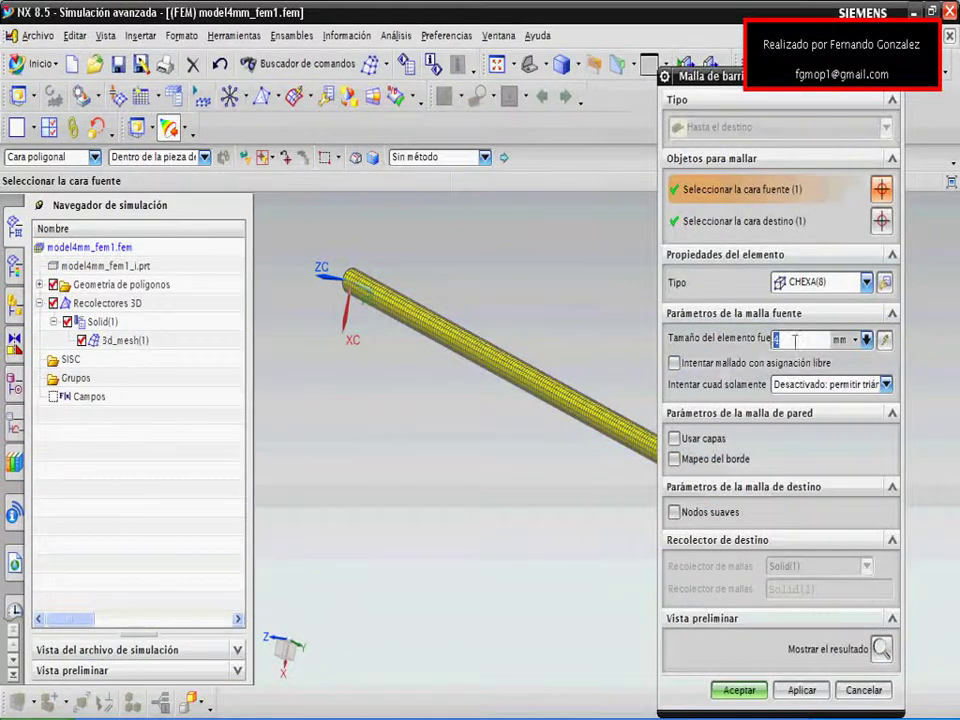
text(1)
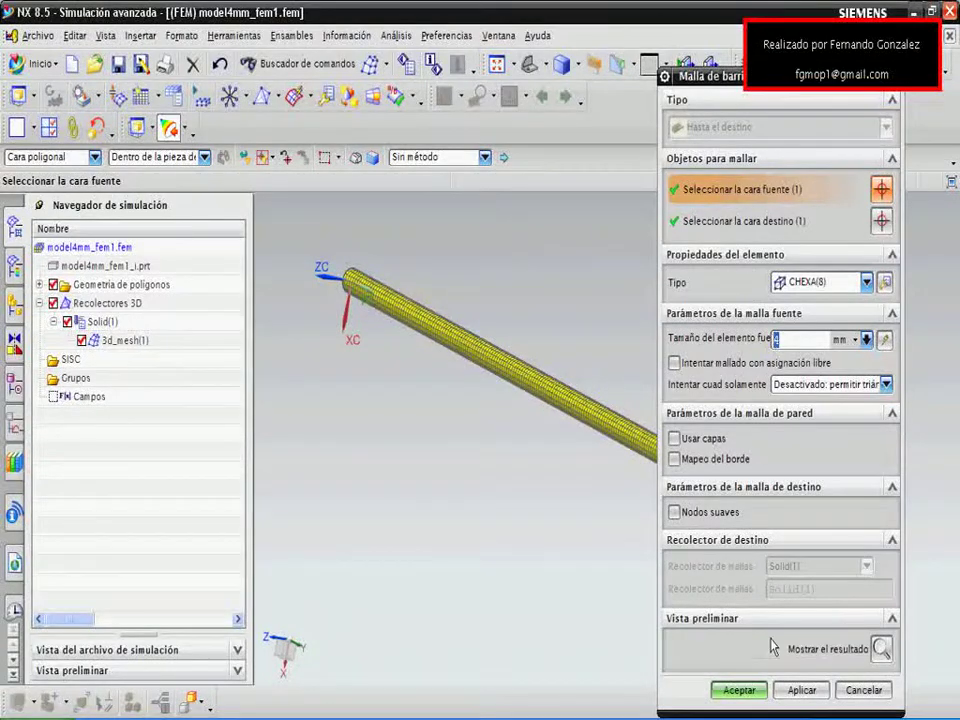
click(860, 690)
middle_drag(581, 482, 653, 392)
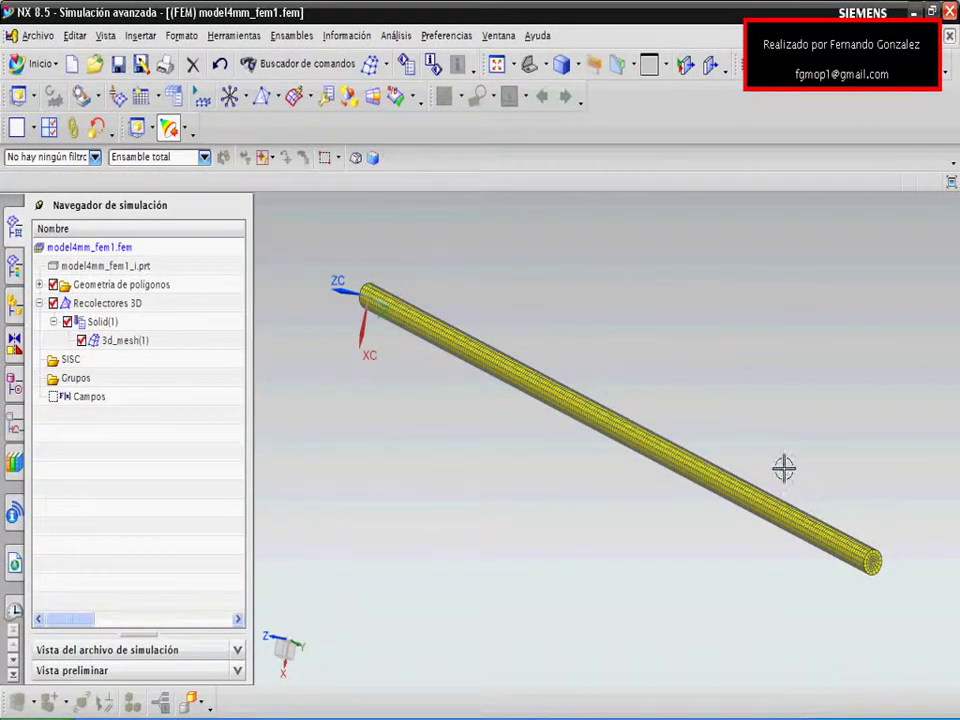
Return to model4mm_sim1.sim and examine the loaded and constrained ends of the bar
click(495, 38)
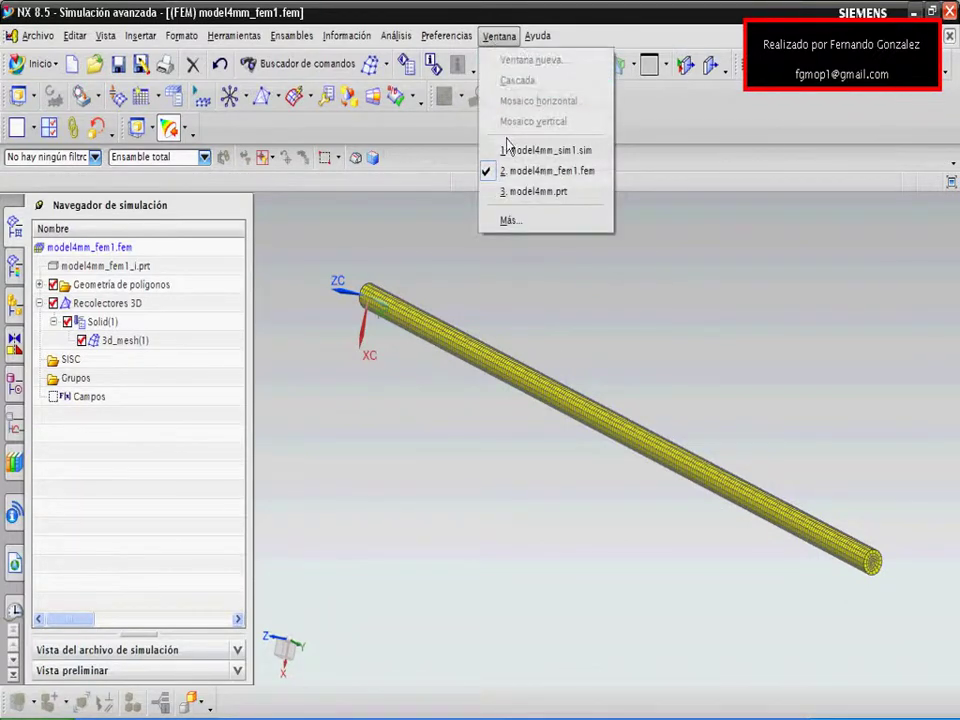
click(508, 208)
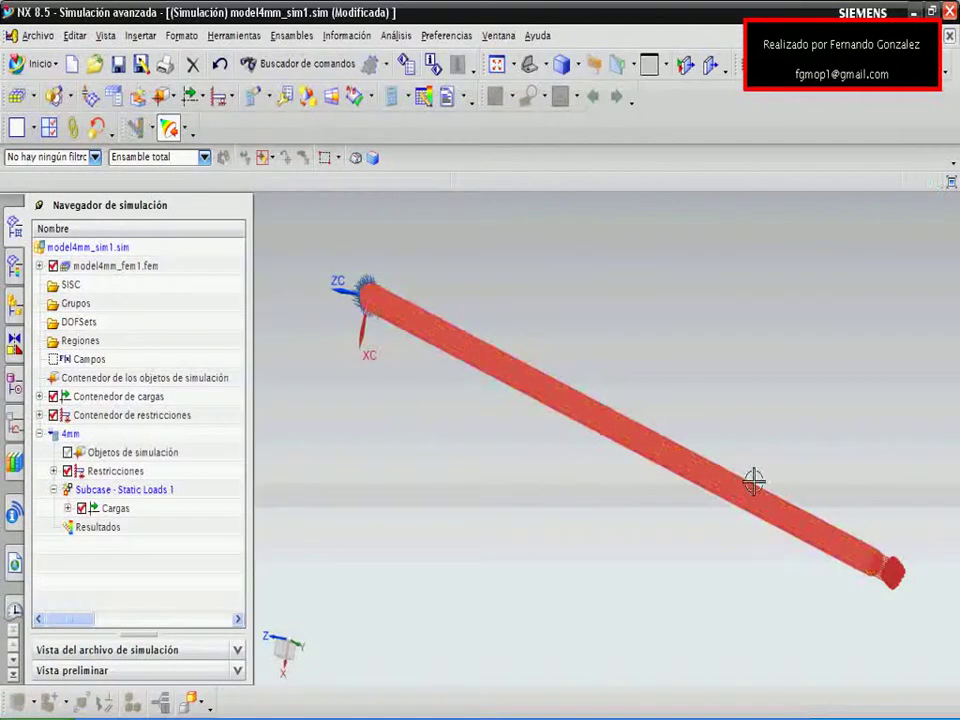
mouse_move(820, 553)
middle_down()
mouse_move(906, 608)
mouse_move(846, 621)
middle_up()
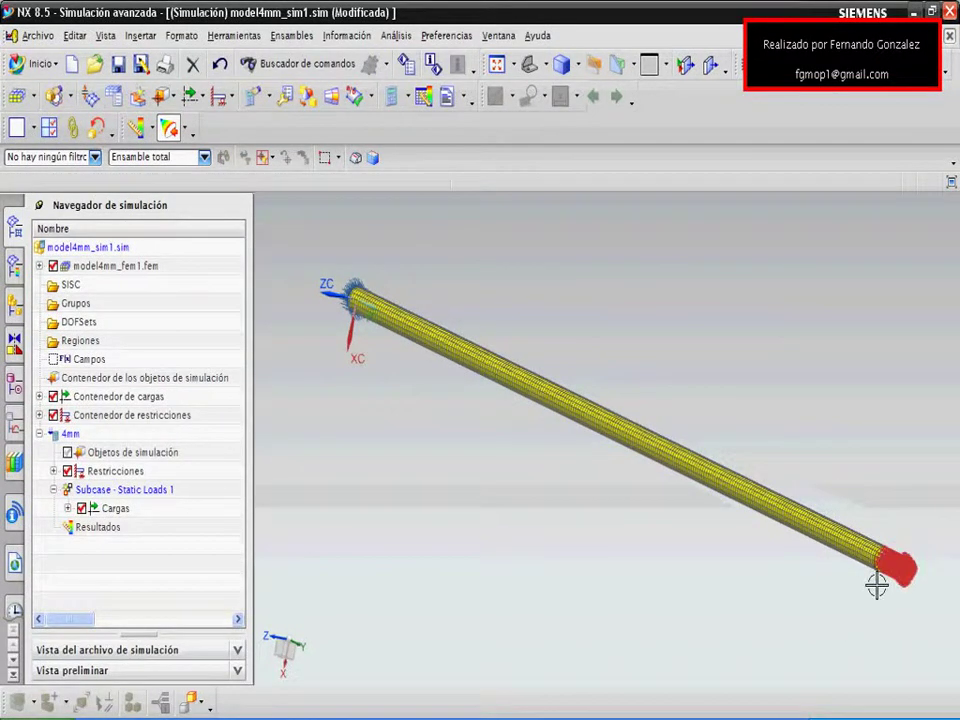
mouse_move(315, 280)
middle_down()
mouse_move(467, 354)
mouse_move(431, 294)
mouse_move(374, 289)
middle_up()
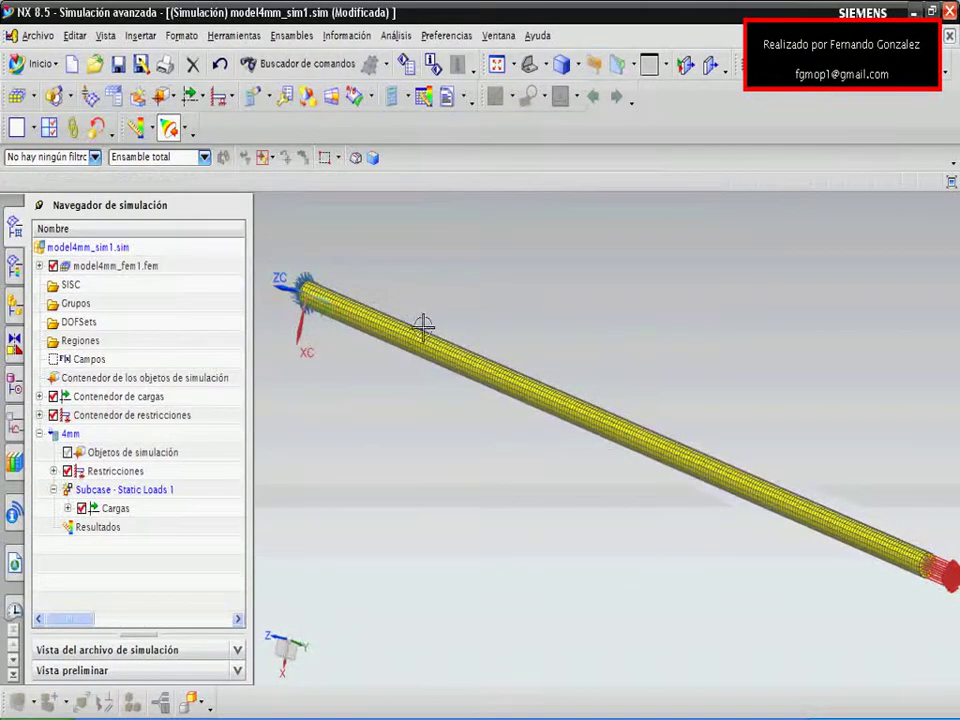
scroll(516, 340, down, 2)
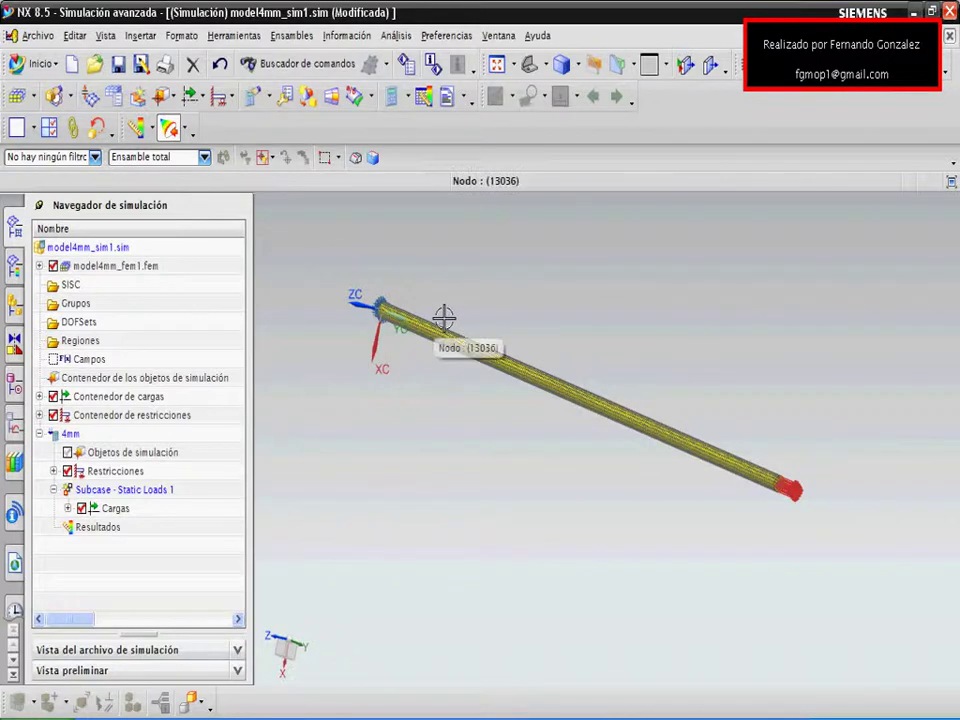
mouse_move(574, 411)
middle_down()
mouse_move(516, 433)
mouse_move(463, 354)
mouse_move(466, 320)
middle_up()
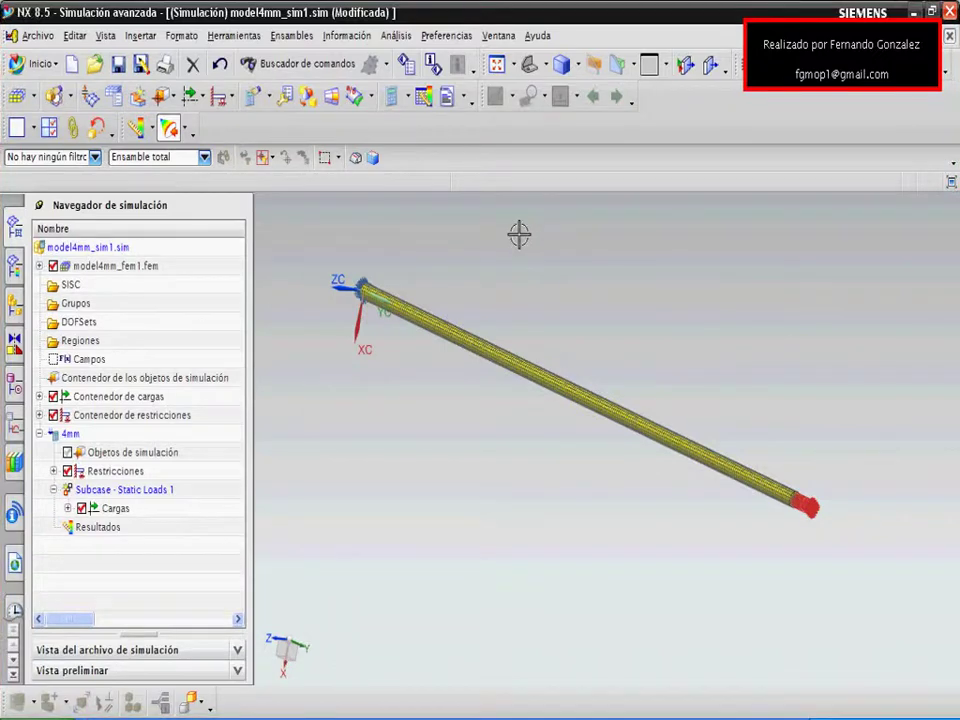
Open the 4mm solution results and plot the nodal displacement magnitude, examining it along the bar
double_click(101, 529)
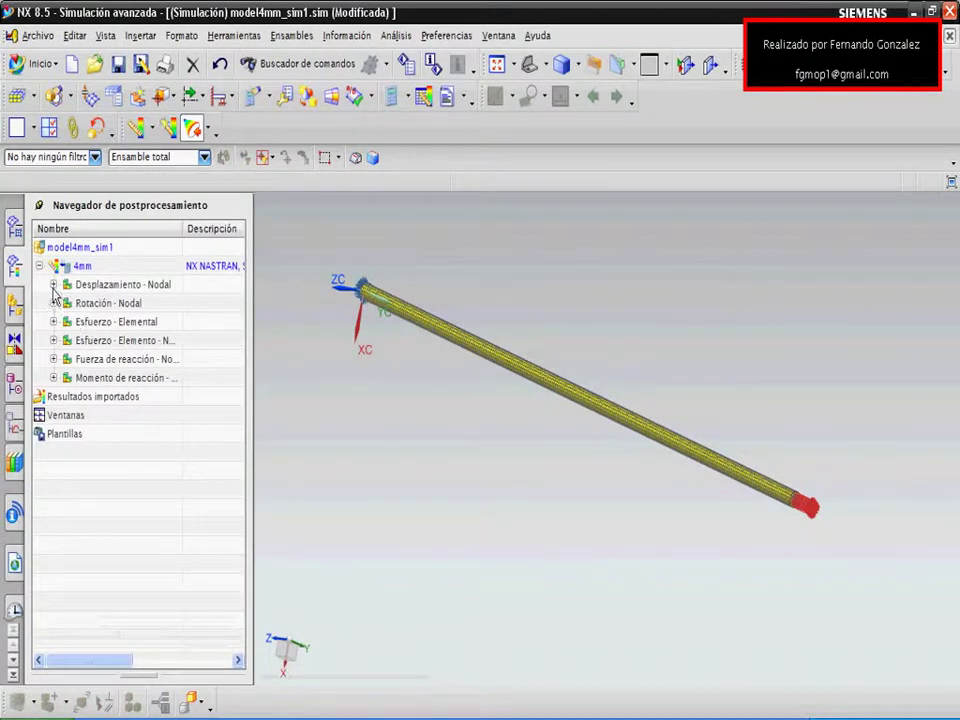
click(54, 285)
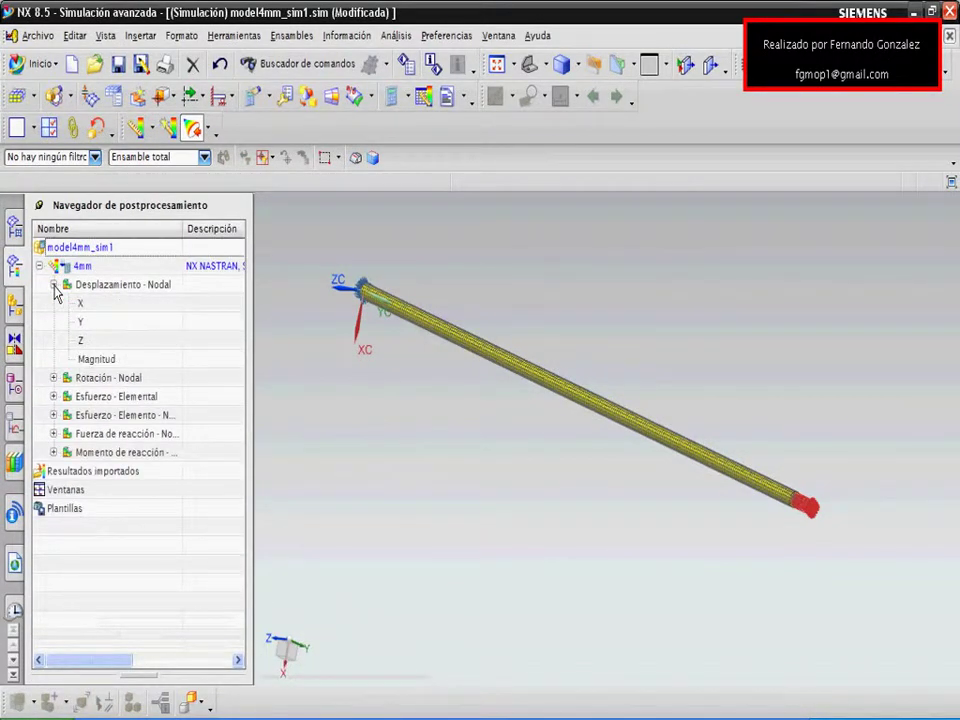
double_click(88, 360)
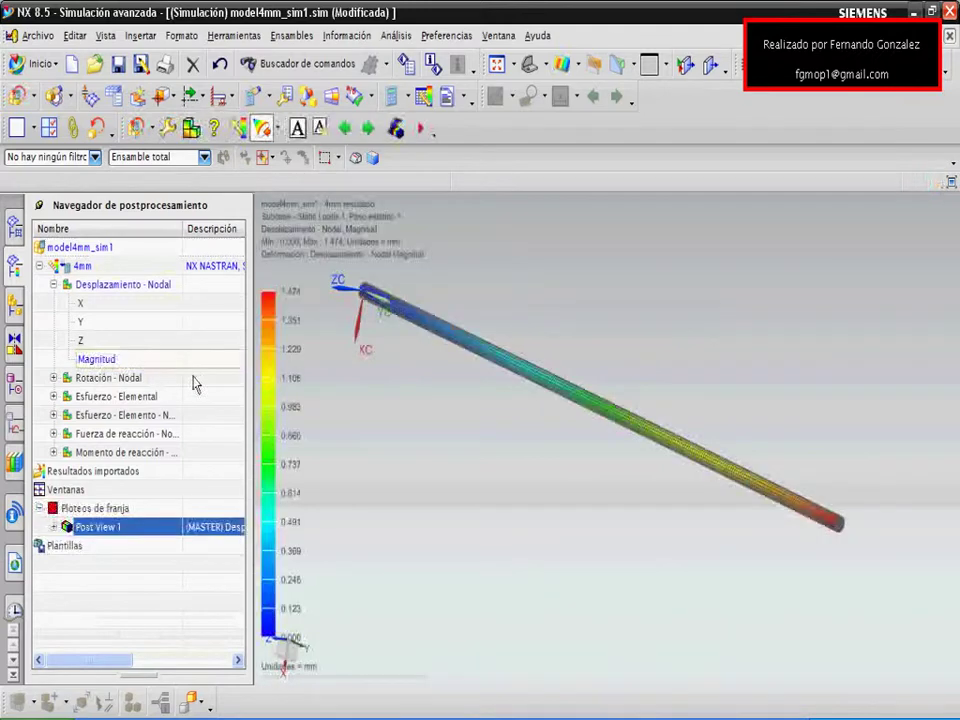
middle_drag(371, 354, 399, 426)
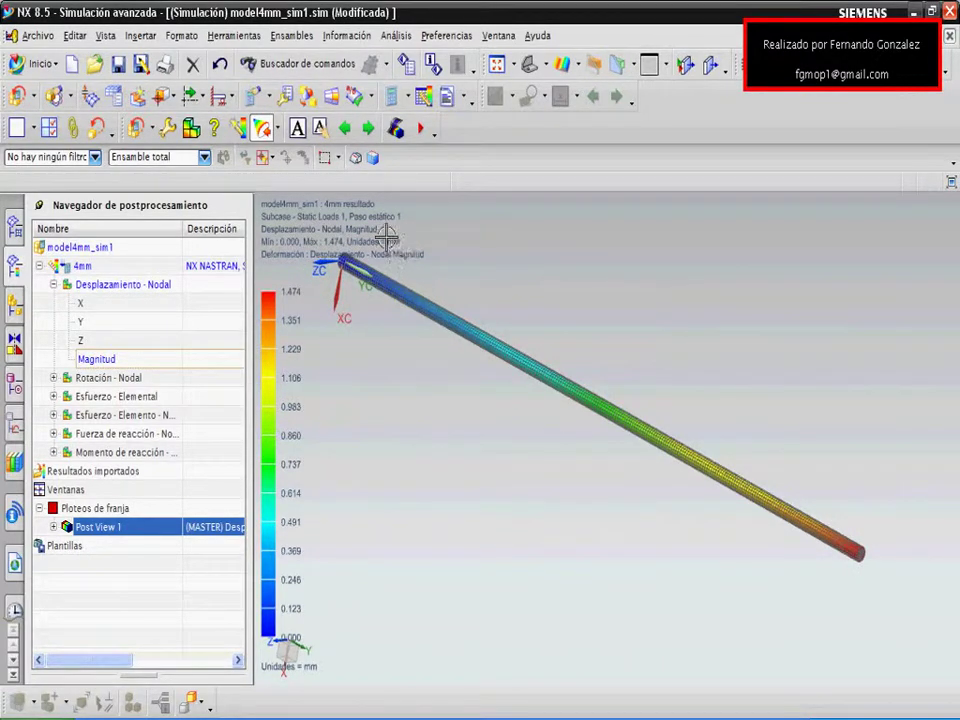
middle_drag(495, 482, 566, 421)
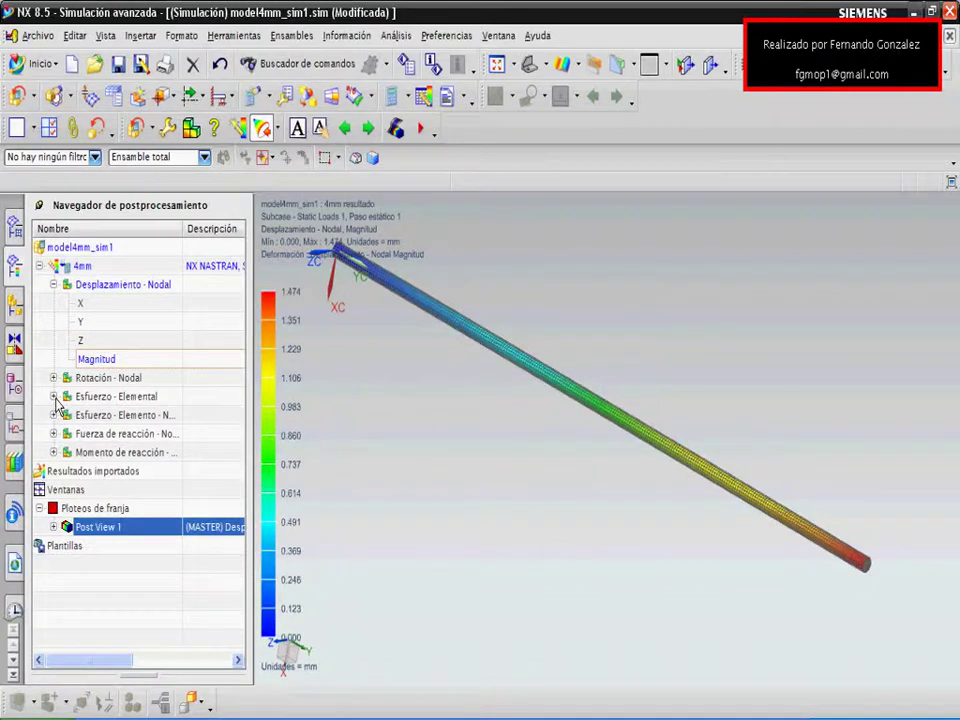
Plot the elemental Von Mises stress of the 4mm solution and examine its distribution along the bar and at its ends
click(53, 397)
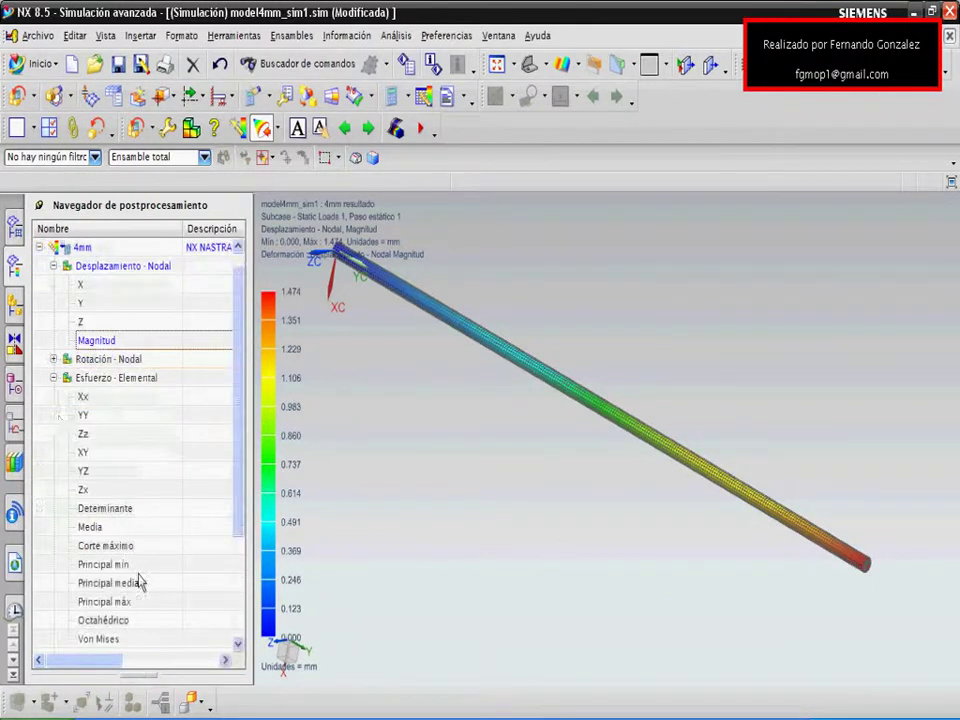
click(120, 637)
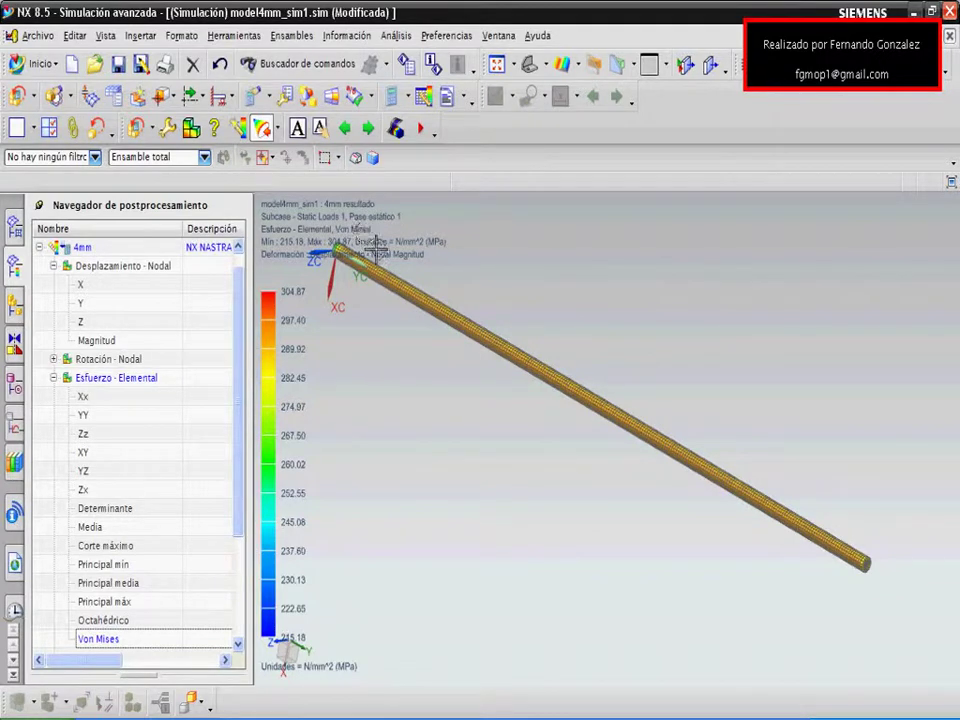
middle_drag(386, 330, 816, 589)
scroll(354, 338, up, 5)
middle_drag(349, 332, 527, 497)
key(ctrl+f)
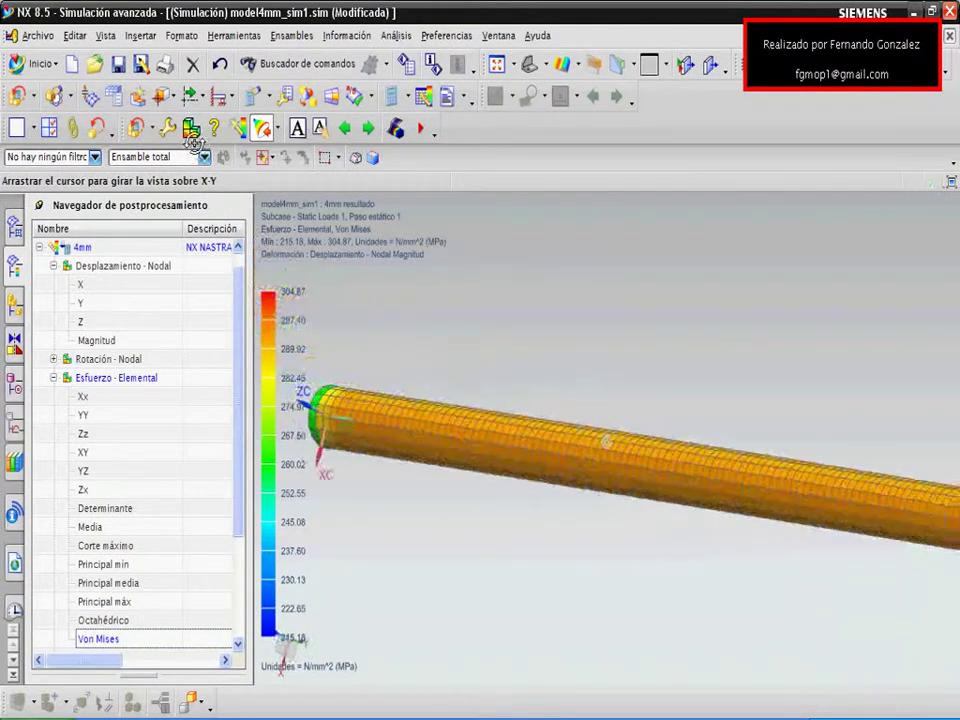
middle_drag(483, 436, 520, 508)
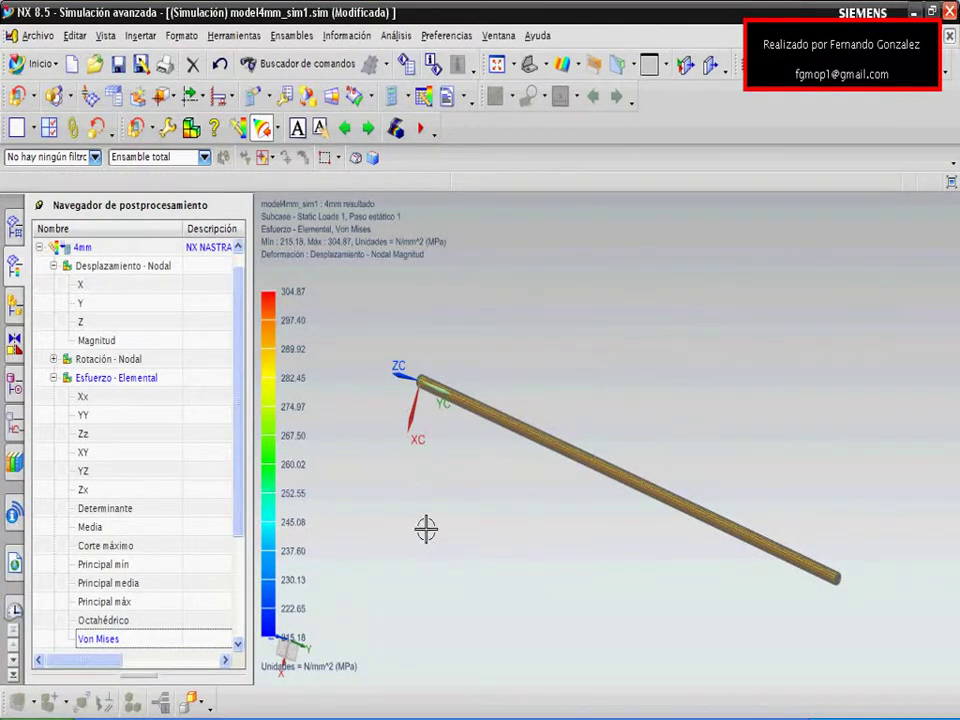
Switch to example.docx in Word and review the maximum stress and displacement for each bar size, plus the theoretical calculation
click(430, 715)
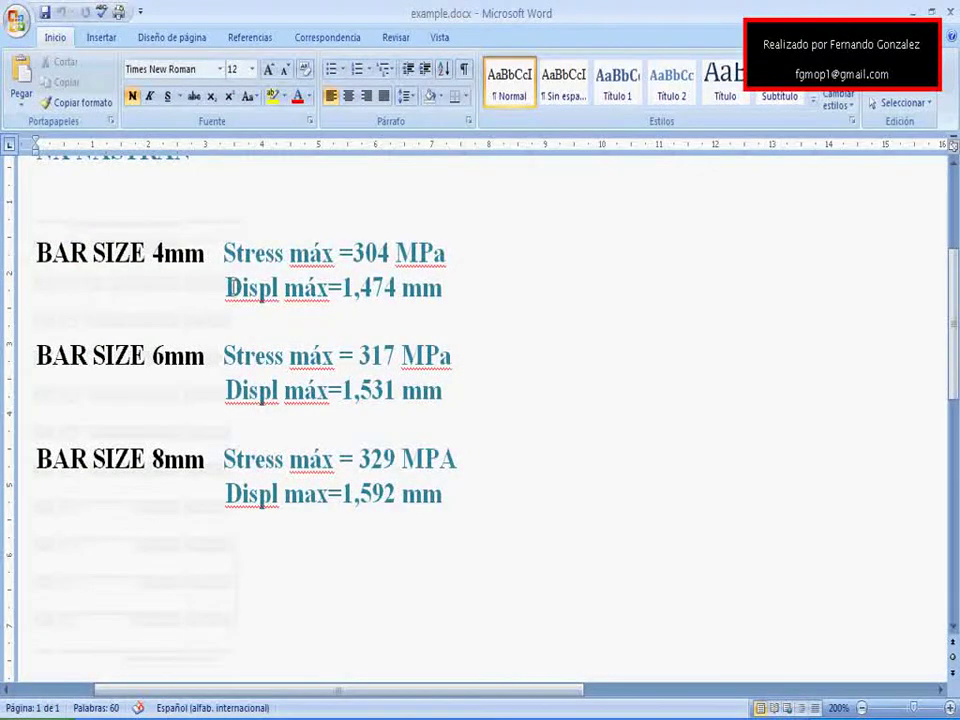
click(458, 250)
click(455, 251)
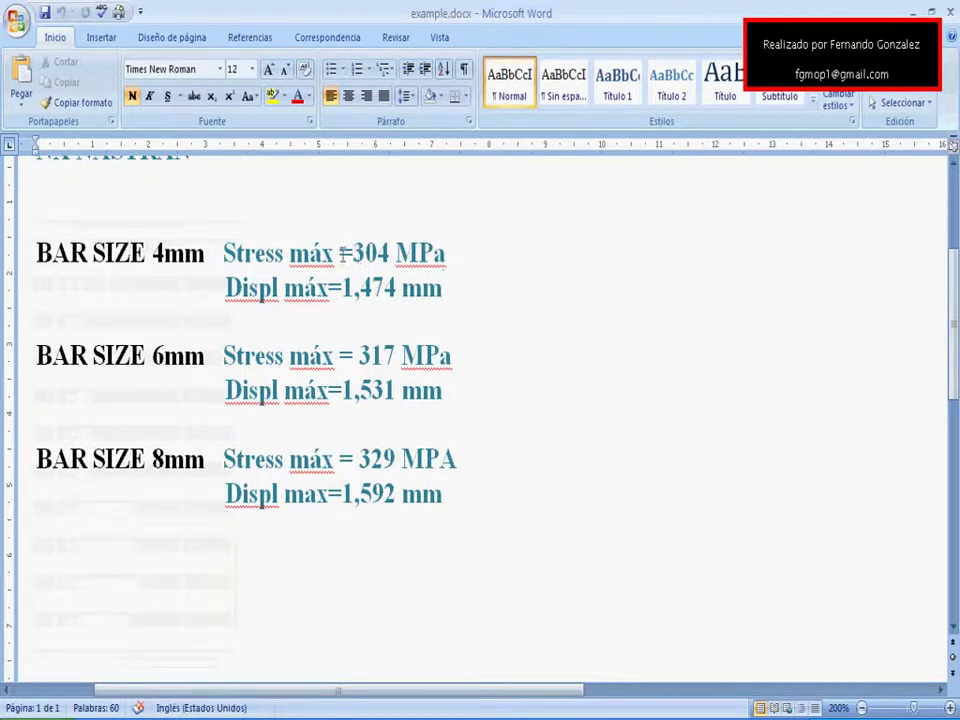
click(444, 288)
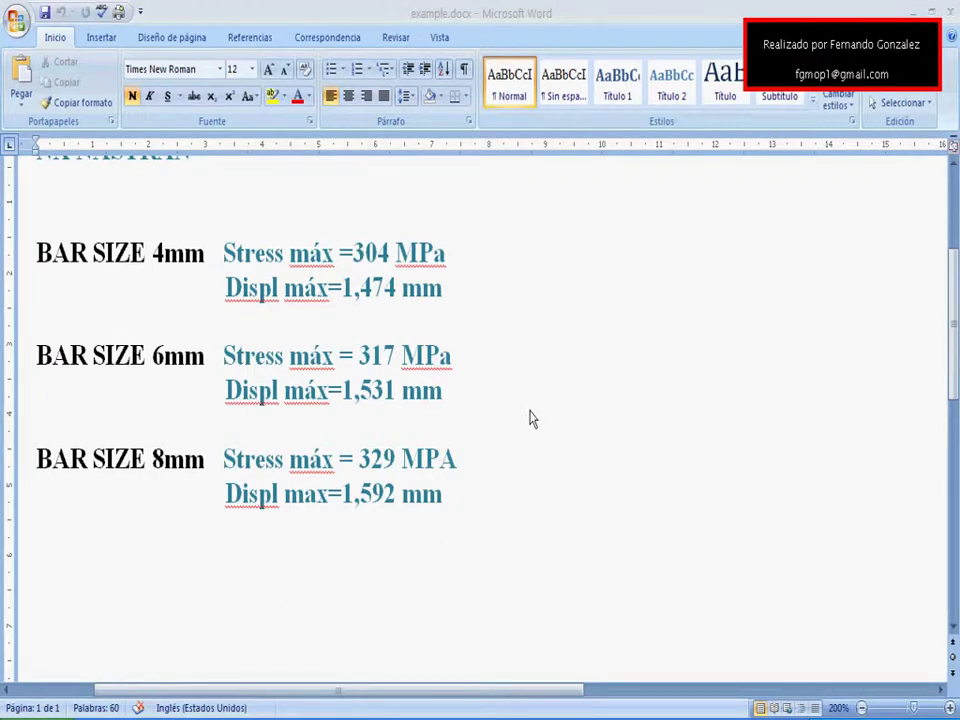
drag(953, 270, 949, 396)
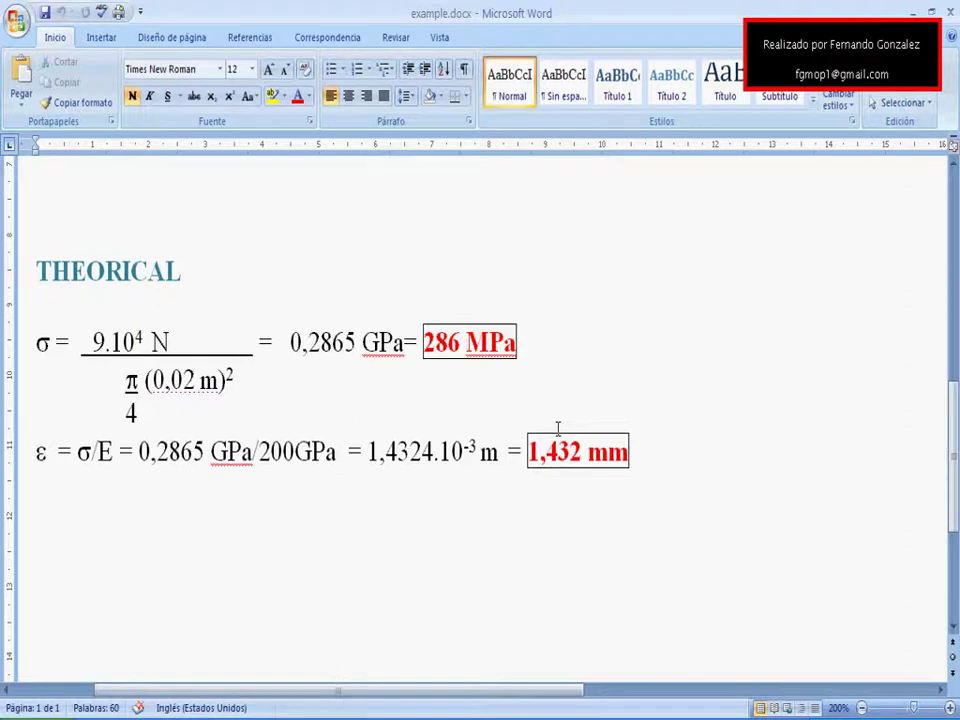
scroll(480, 289, up, 1)
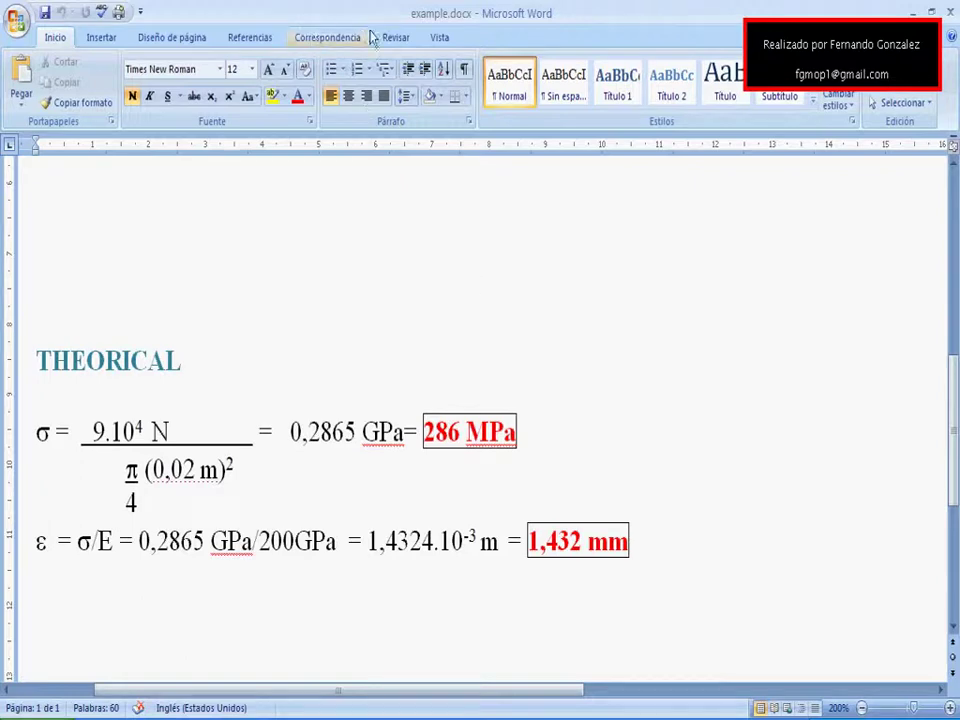
Set the document zoom to 75% to show the NX Nastran and theoretical results together
click(436, 40)
click(472, 78)
click(356, 286)
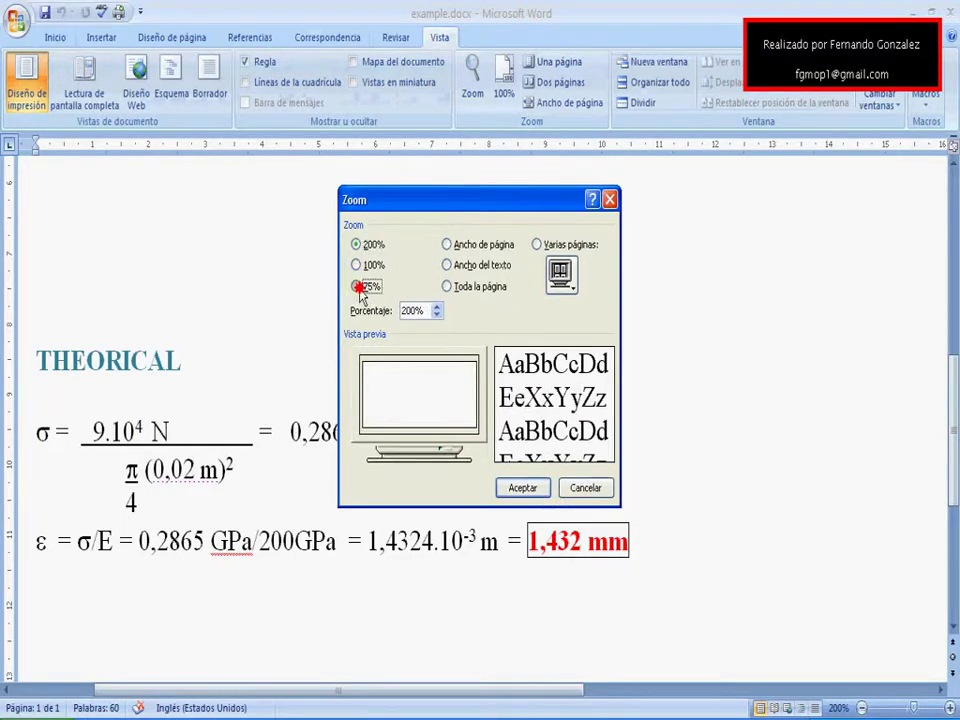
click(516, 488)
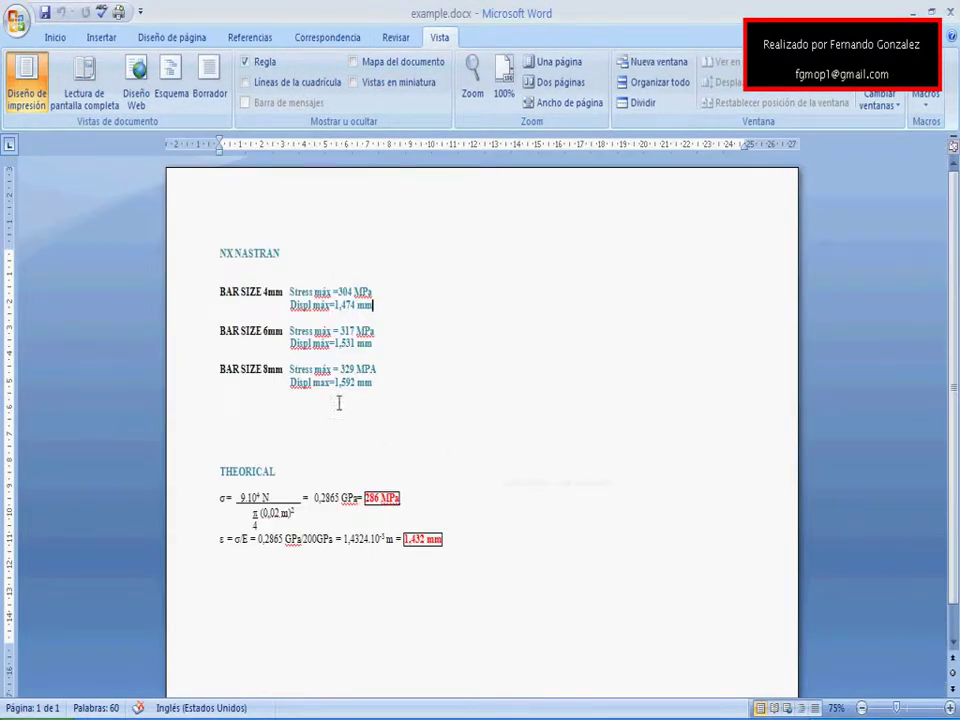
Compare the theoretical stress and displacement with the NX Nastran results, ending at the 4 mm bar's maximum stress line
click(404, 498)
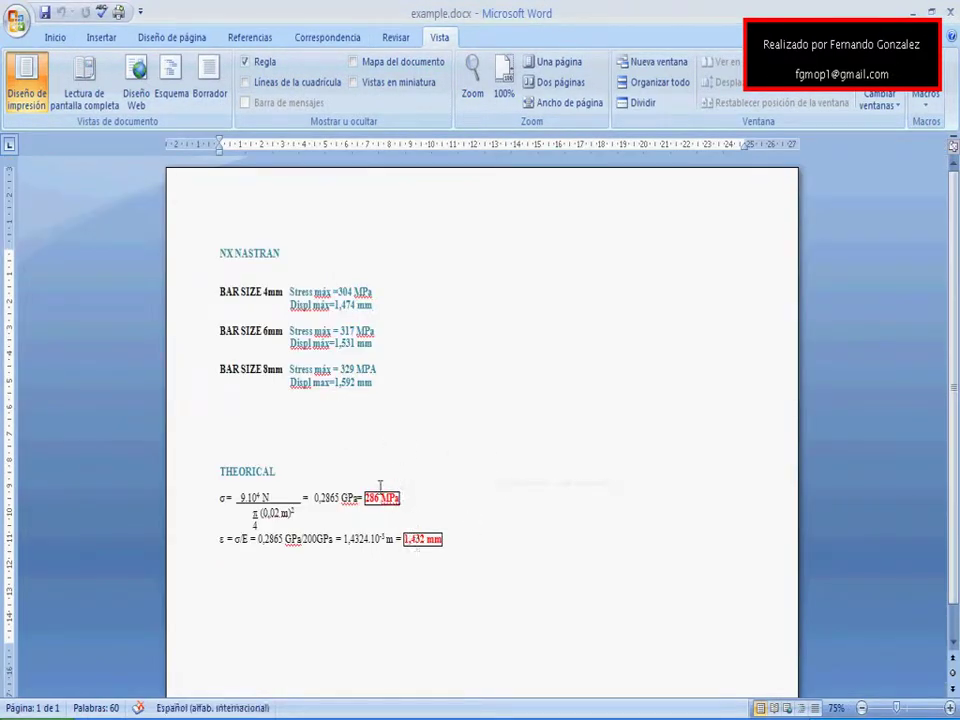
scroll(295, 395, down, 1)
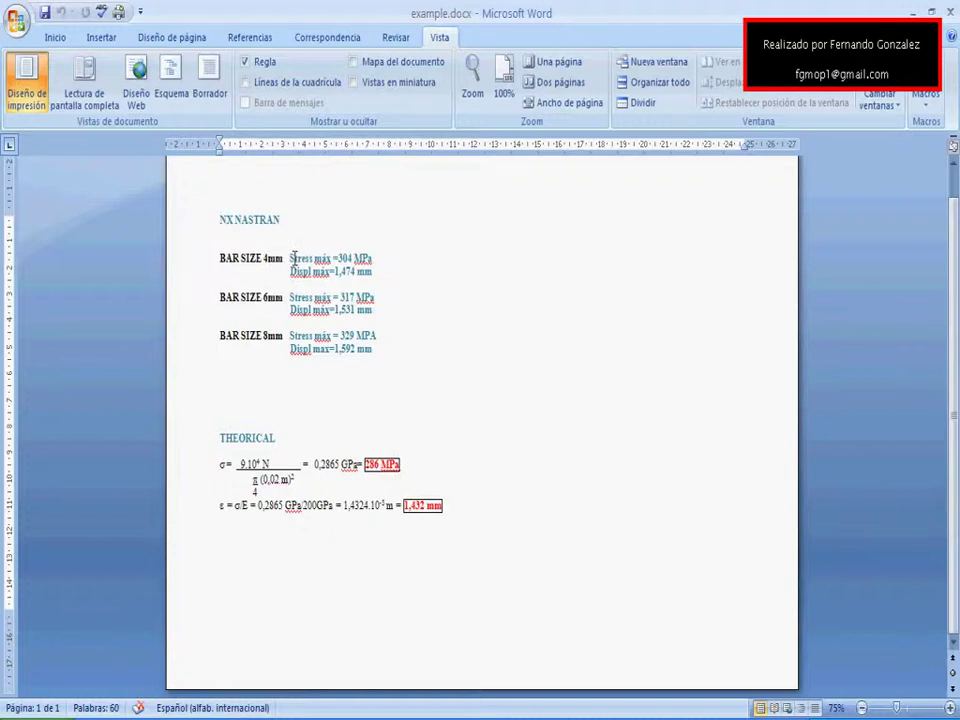
key(Up)
key(Up)
key(Up)
key(Up)
key(Up)
key(Up)
key(Up)
key(End)
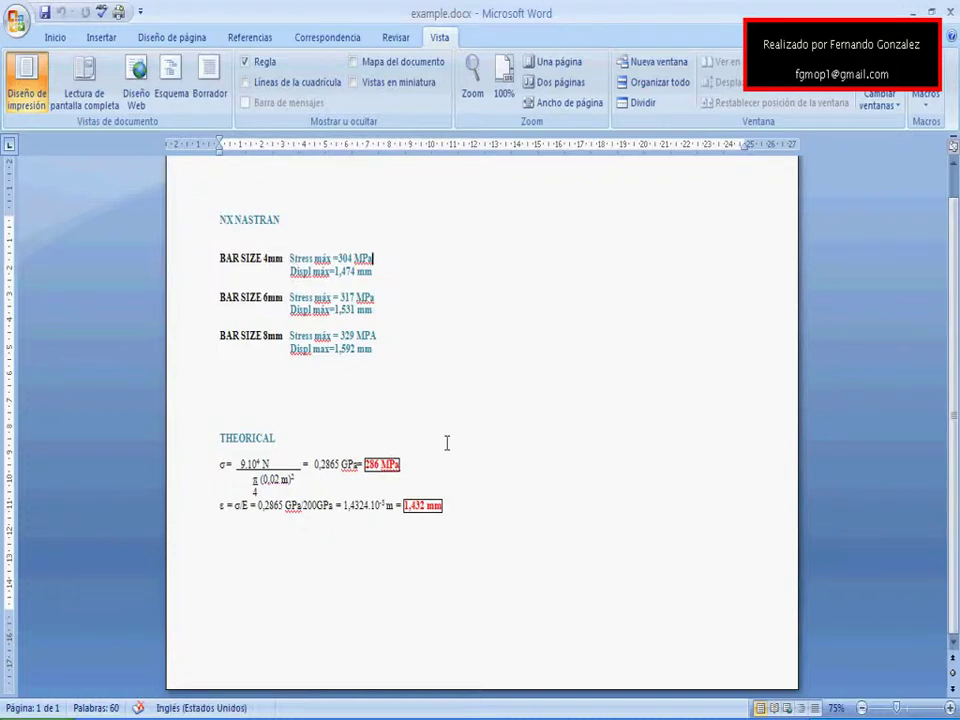